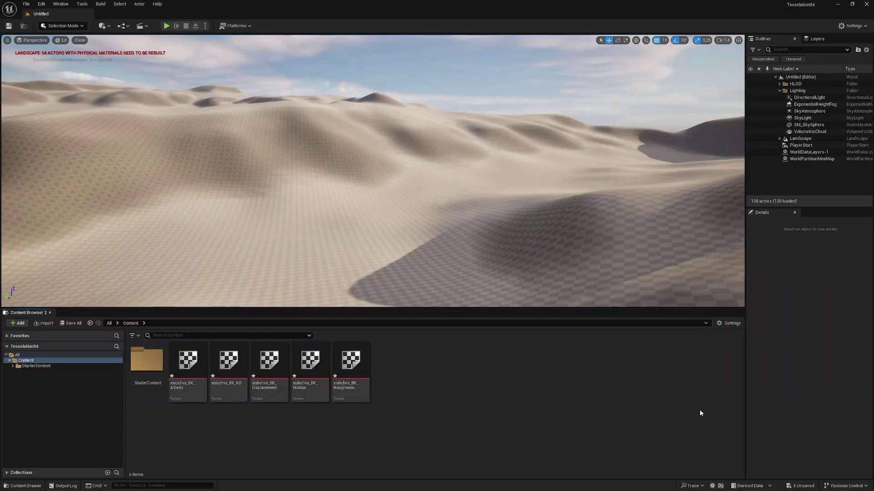
Step: Save the imported textures, then bring up the context menu of the Tesselation54 project tile
{"action": "left_click", "coordinate": [866, 6]}
{"action": "left_click", "coordinate": [465, 325]}
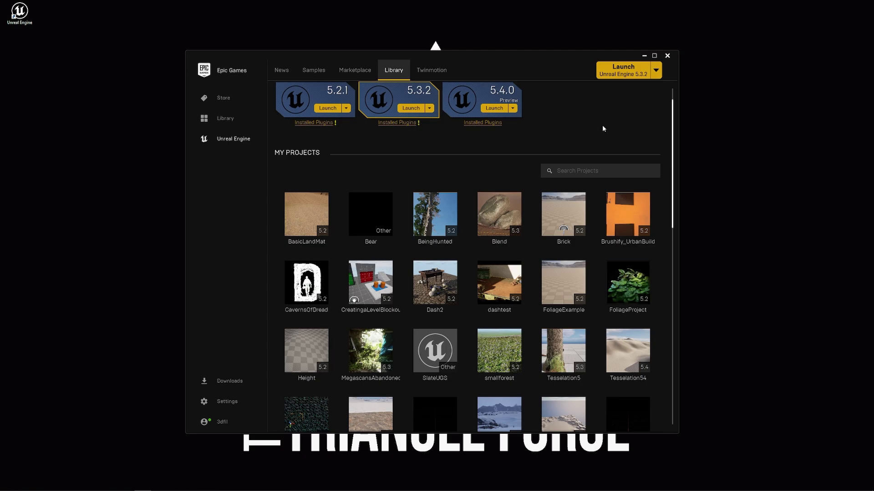
{"action": "scroll", "coordinate": [632, 329], "scroll_direction": "down", "scroll_amount": 2}
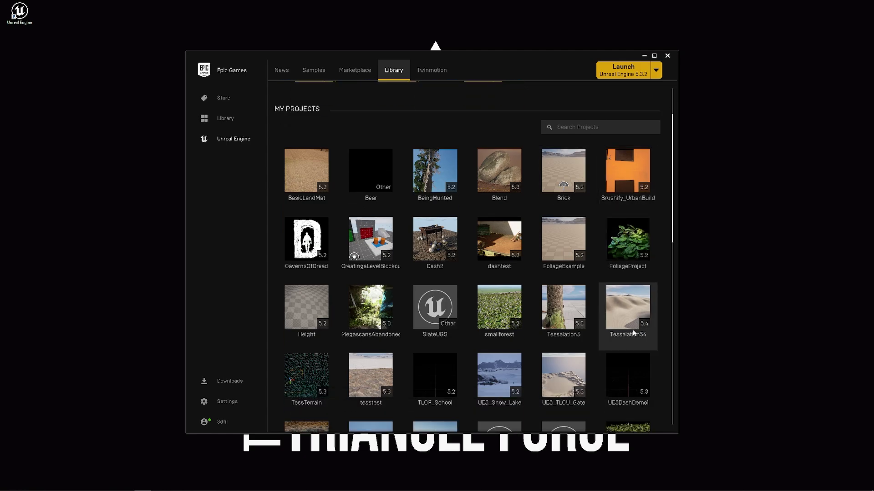
{"action": "right_click", "coordinate": [612, 268]}
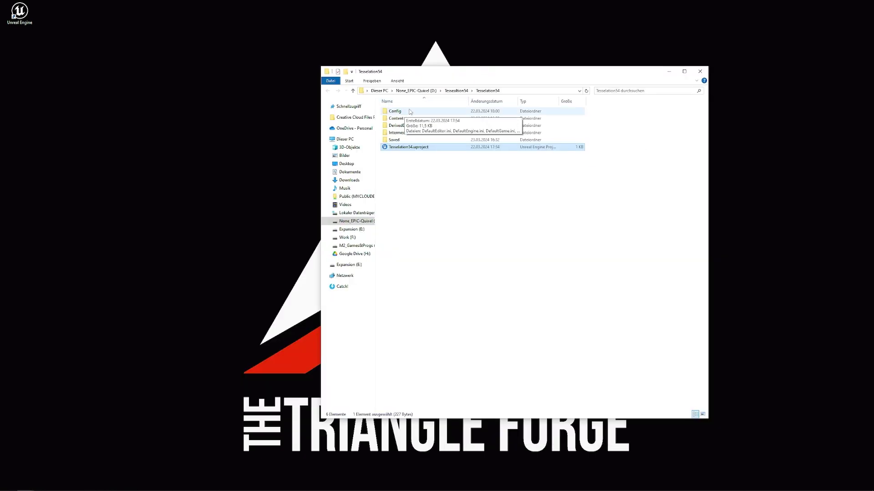
Step: Open the Tesselation54 project's Config folder in File Explorer
{"action": "double_click", "coordinate": [404, 112]}
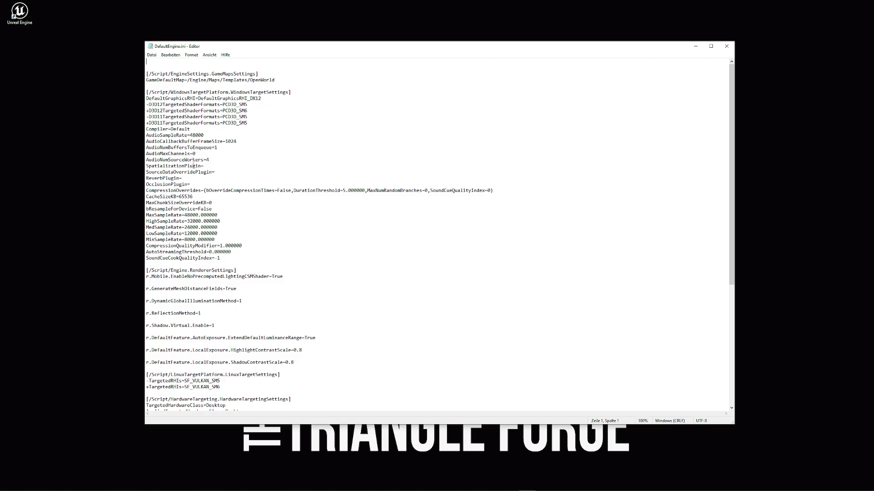
Step: Add r.Nanite.AllowTessellation=1 and r.Nanite.Tessellation=1 lines under the RendererSettings section
{"action": "left_click_drag", "start_coordinate": [238, 270], "coordinate": [191, 268]}
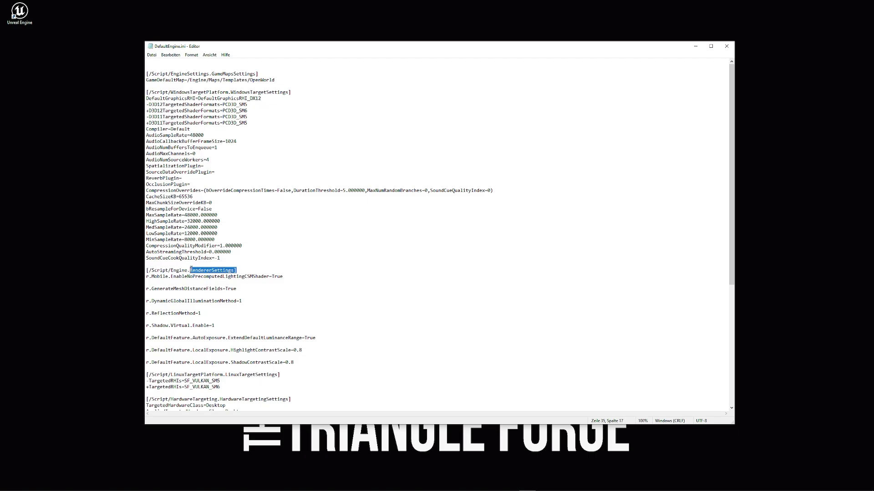
{"action": "left_click", "coordinate": [301, 362]}
{"action": "key", "text": "Return"}
{"action": "type", "text": "r."}
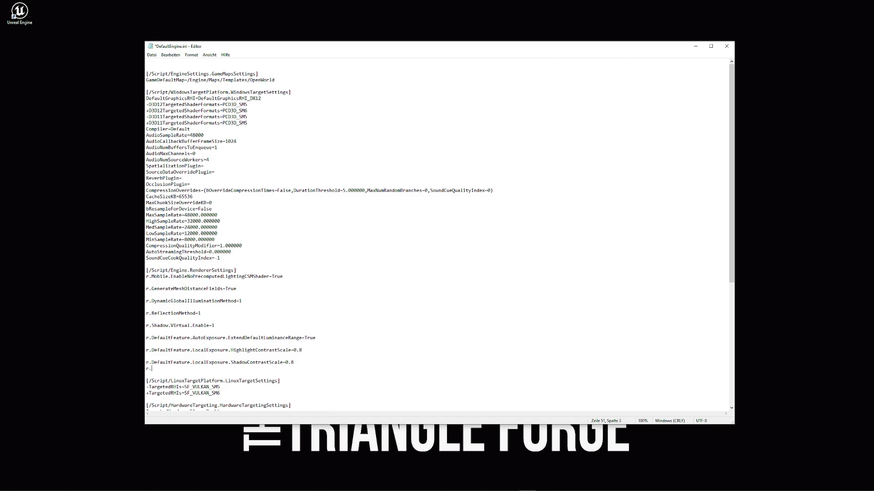
{"action": "type", "text": "Nanite"}
{"action": "type", "text": ".Alo"}
{"action": "type", "text": "owTessella"}
{"action": "type", "text": "tio"}
{"action": "type", "text": "n=1"}
{"action": "key", "text": "Return"}
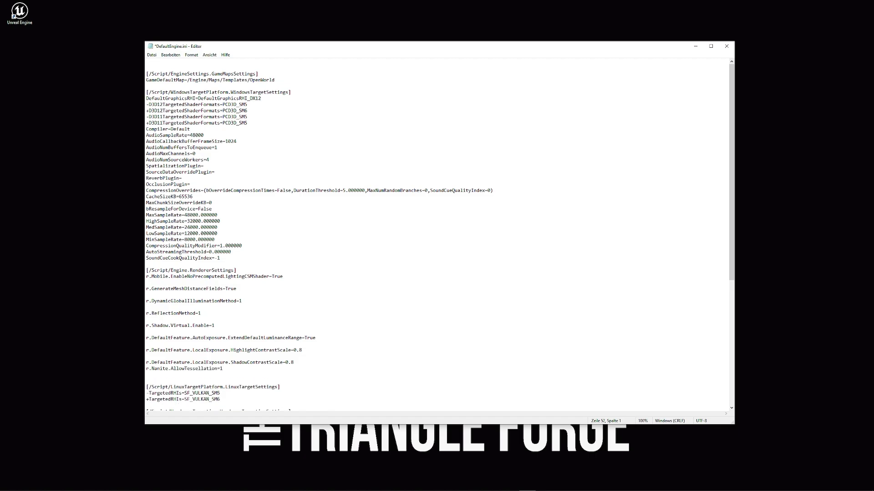
{"action": "type", "text": "r.Nanite.Tessellation=1"}
Step: Highlight the two new tessellation lines and save DefaultEngine.ini
{"action": "left_click_drag", "start_coordinate": [223, 369], "coordinate": [145, 369]}
{"action": "scroll", "coordinate": [145, 369], "scroll_direction": "down", "scroll_amount": 2}
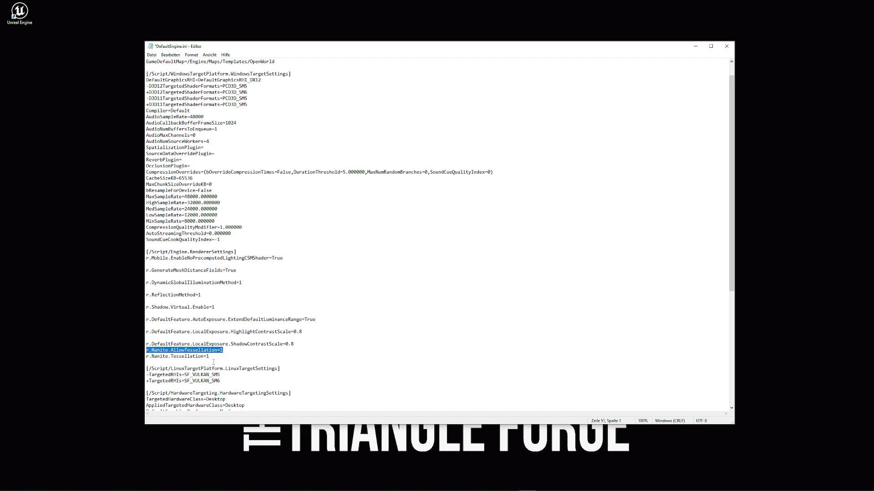
{"action": "left_click", "coordinate": [238, 332]}
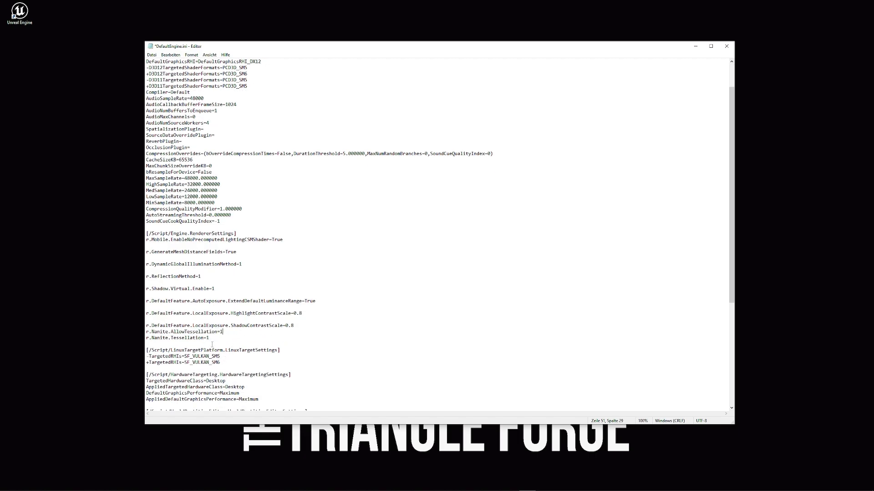
{"action": "left_click_drag", "start_coordinate": [212, 340], "coordinate": [147, 339]}
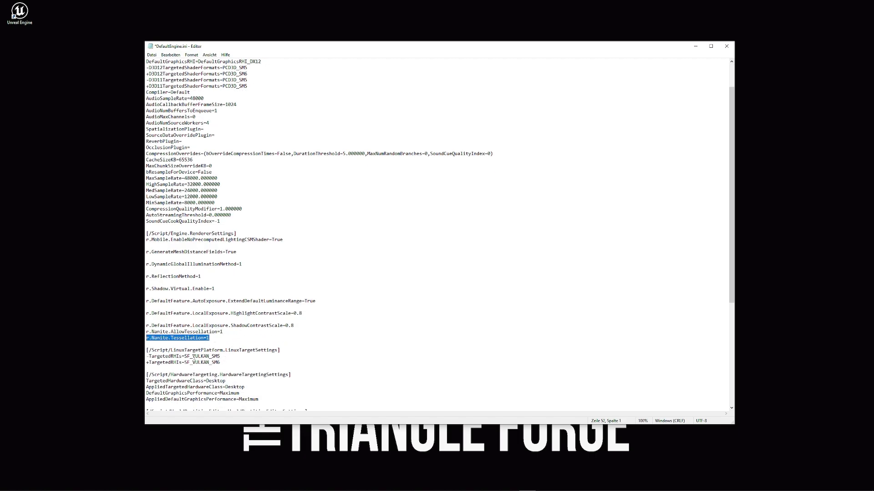
{"action": "left_click", "coordinate": [219, 339]}
{"action": "key", "text": "ctrl+s"}
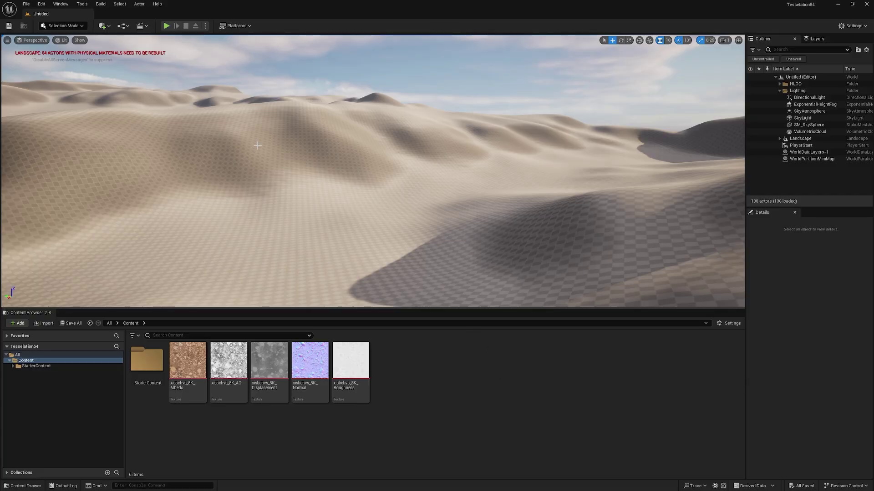
Step: Enable the beta Nanite Displaced Mesh plugin, restart the editor, and close the Plugins window
{"action": "left_click", "coordinate": [41, 4]}
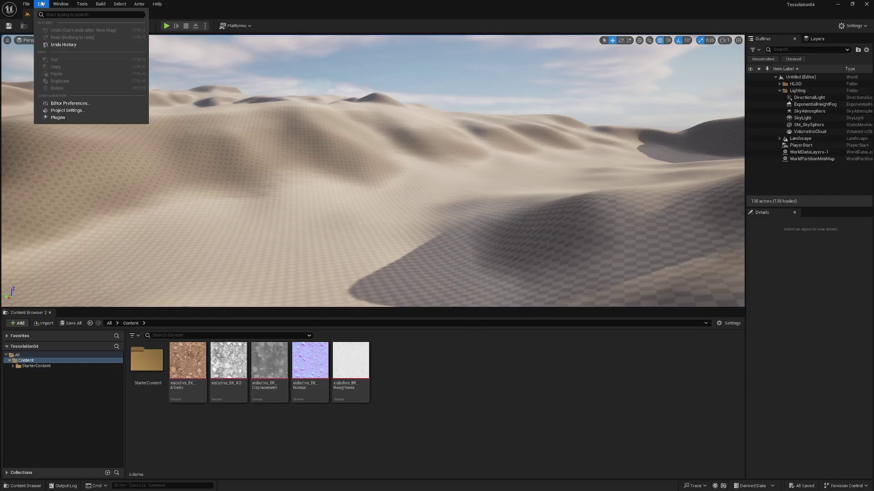
{"action": "left_click", "coordinate": [58, 117]}
{"action": "left_click_drag", "start_coordinate": [289, 30], "coordinate": [342, 40]}
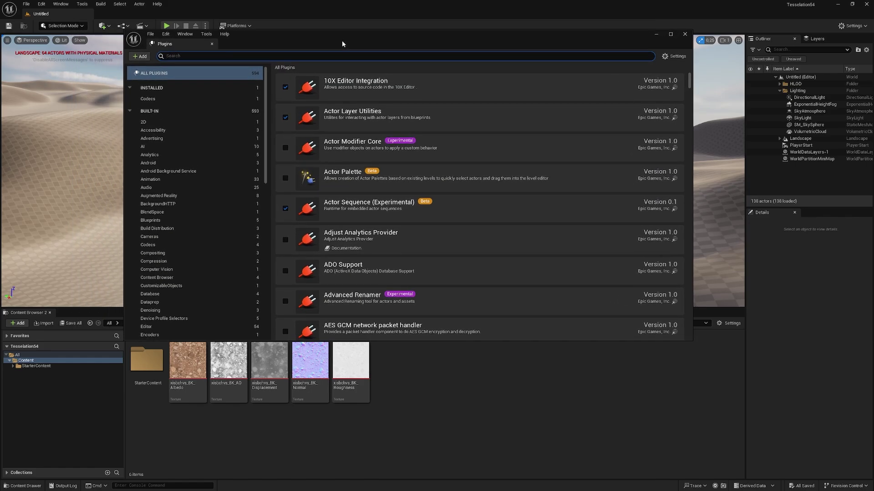
{"action": "type", "text": "nanite"}
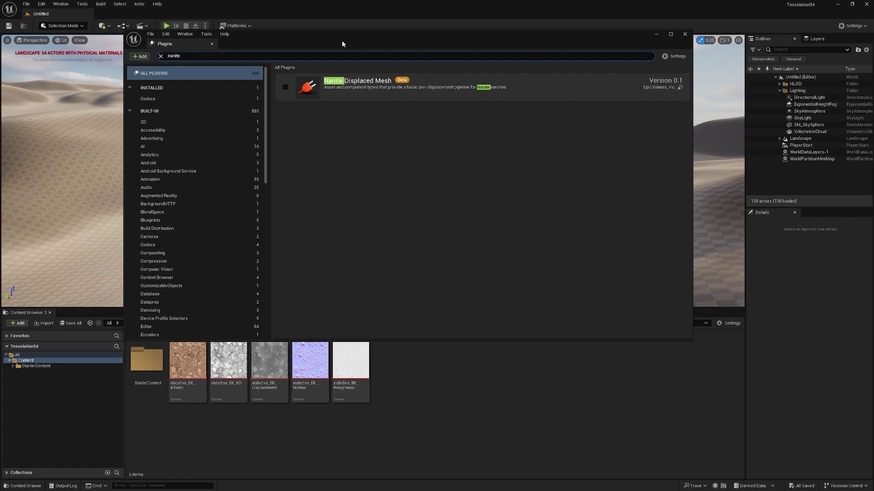
{"action": "left_click", "coordinate": [285, 87]}
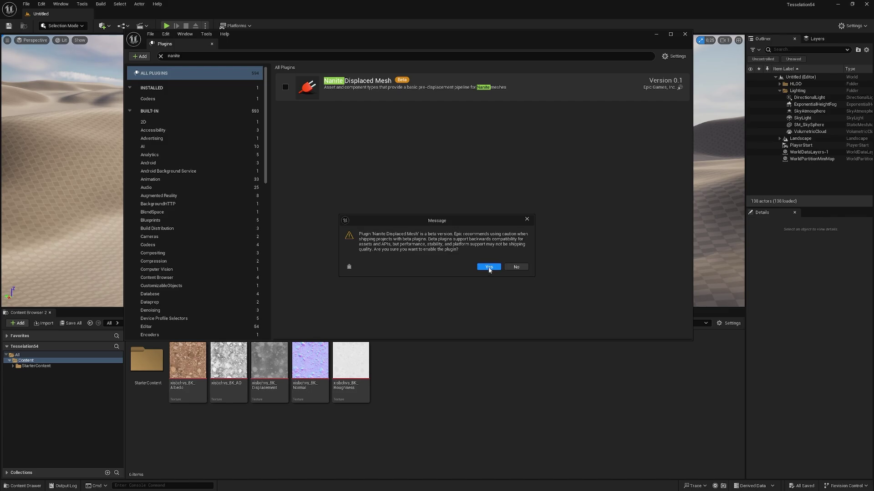
{"action": "left_click", "coordinate": [489, 268]}
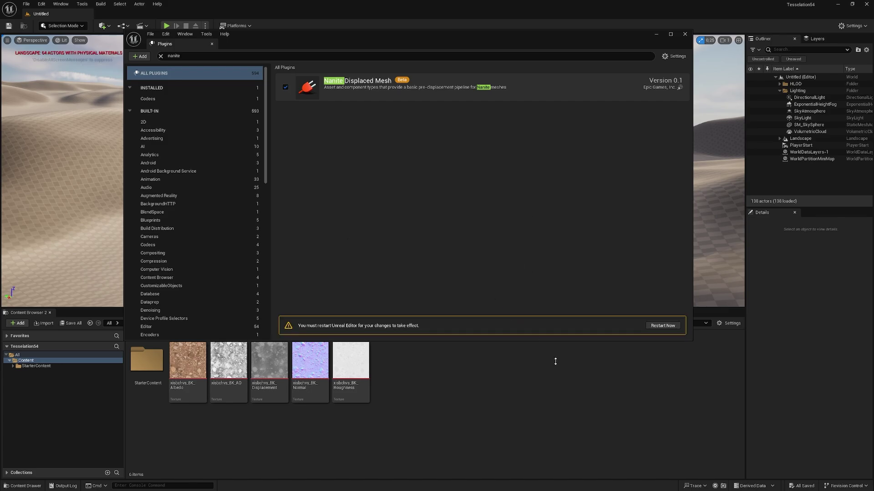
{"action": "left_click", "coordinate": [662, 326]}
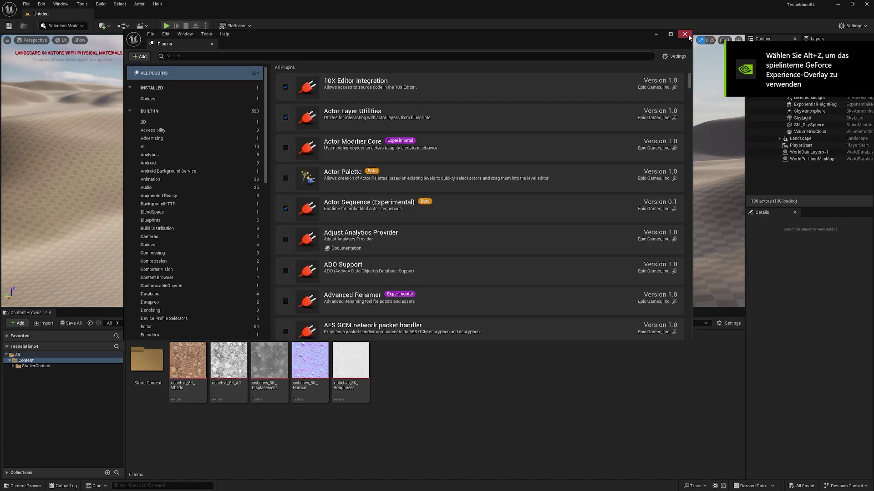
{"action": "left_click", "coordinate": [685, 34]}
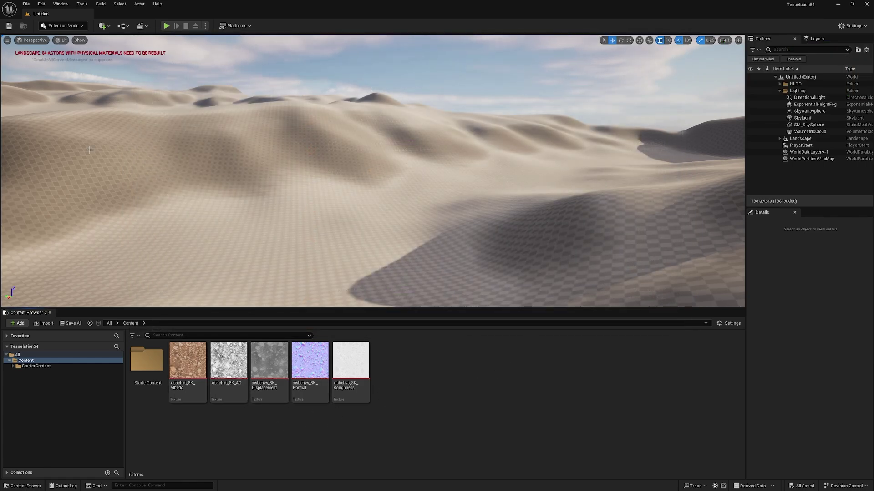
{"action": "left_click", "coordinate": [109, 27]}
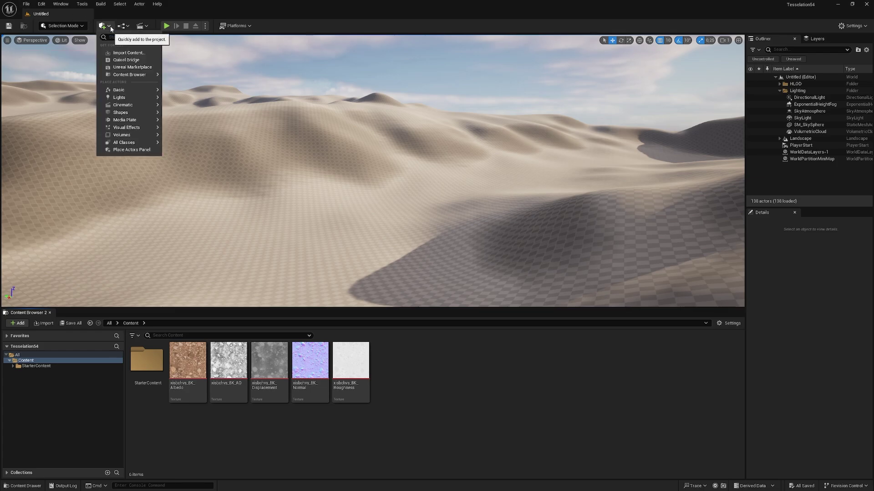
{"action": "left_click", "coordinate": [126, 60]}
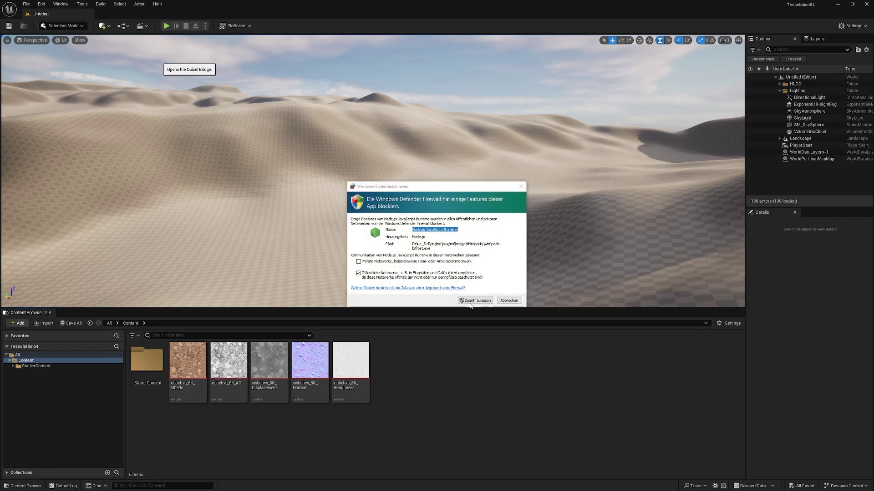
{"action": "key", "text": "Return"}
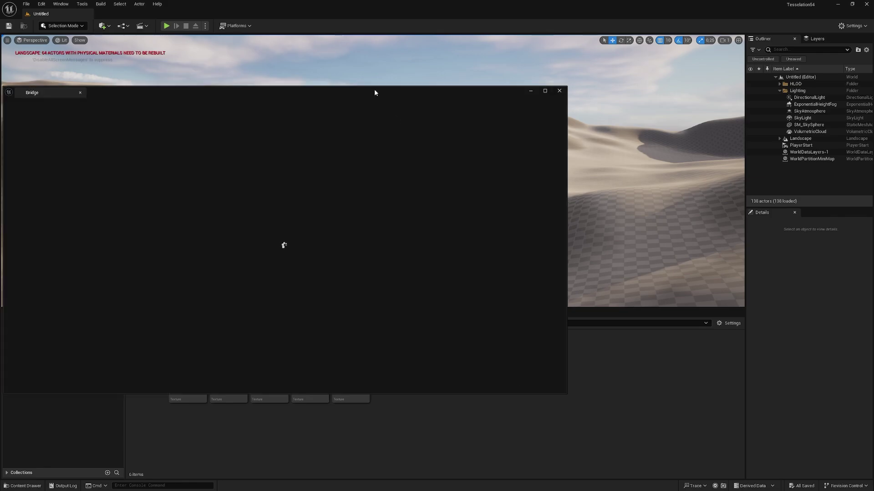
{"action": "left_click_drag", "start_coordinate": [497, 90], "coordinate": [748, 34]}
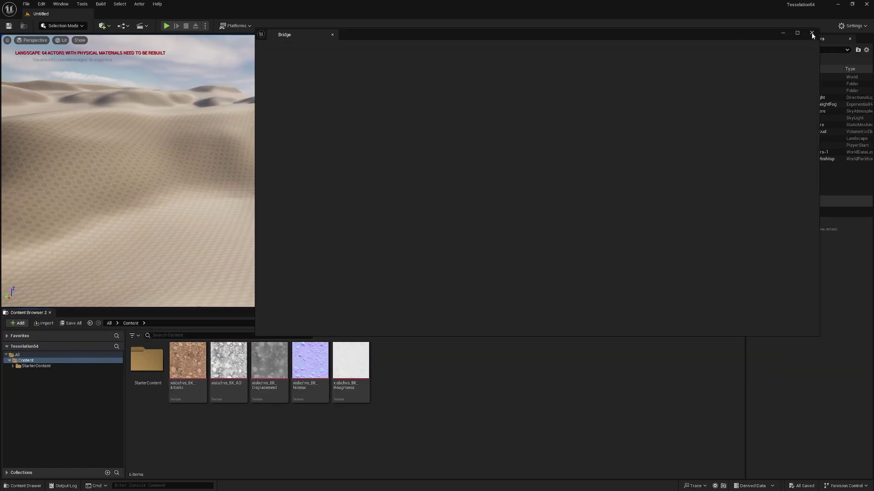
{"action": "left_click", "coordinate": [812, 33]}
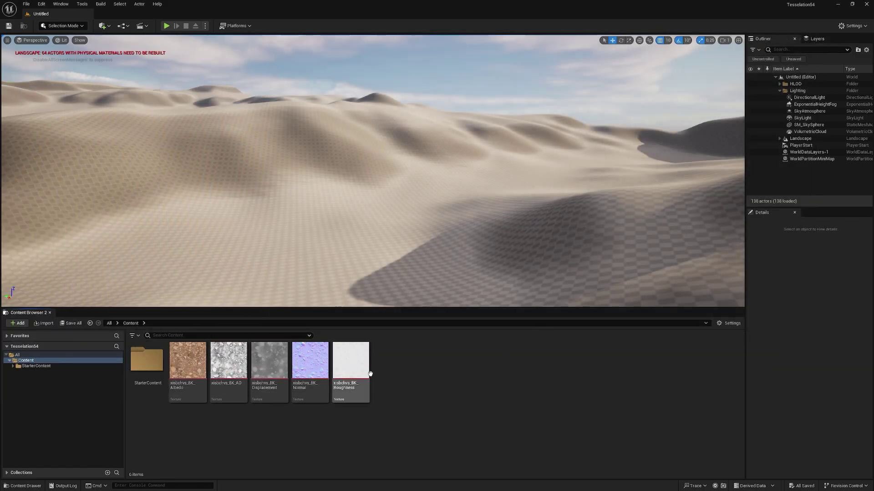
Step: Create xisbchvs_8K_Albedo_Mat from the Albedo texture and open it in an enlarged material editor
{"action": "mouse_move", "coordinate": [204, 404]}
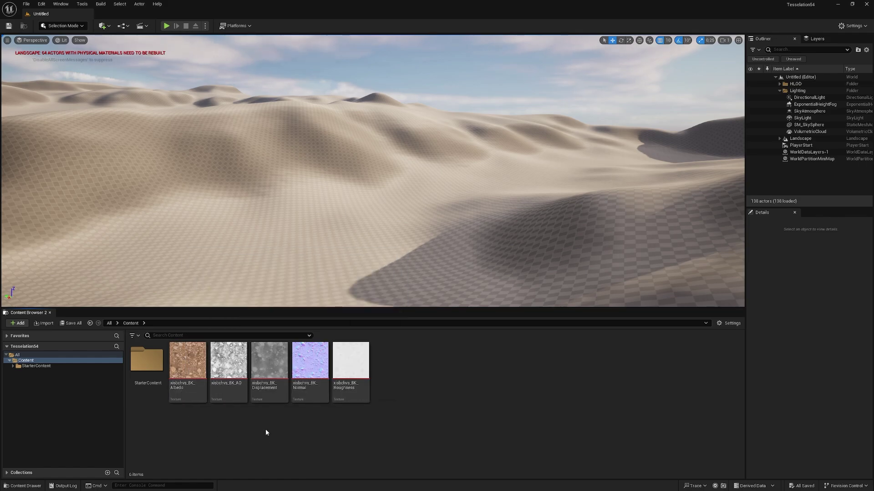
{"action": "right_click", "coordinate": [190, 396]}
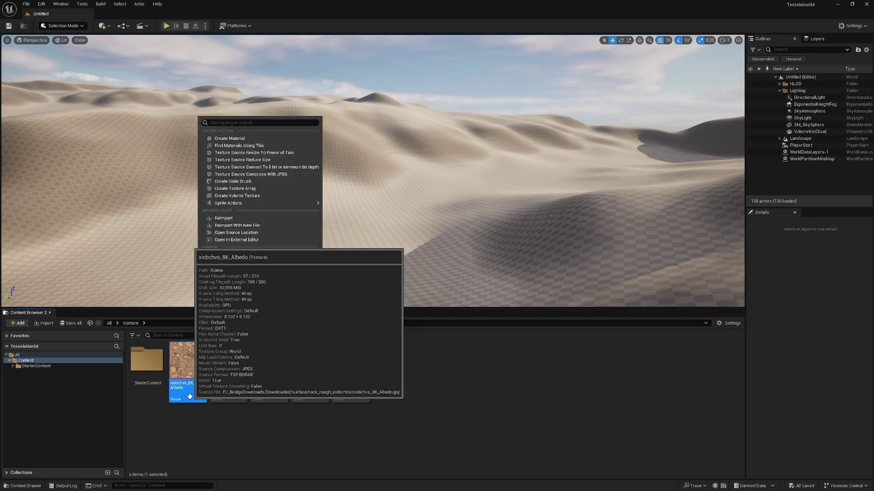
{"action": "left_click", "coordinate": [230, 138]}
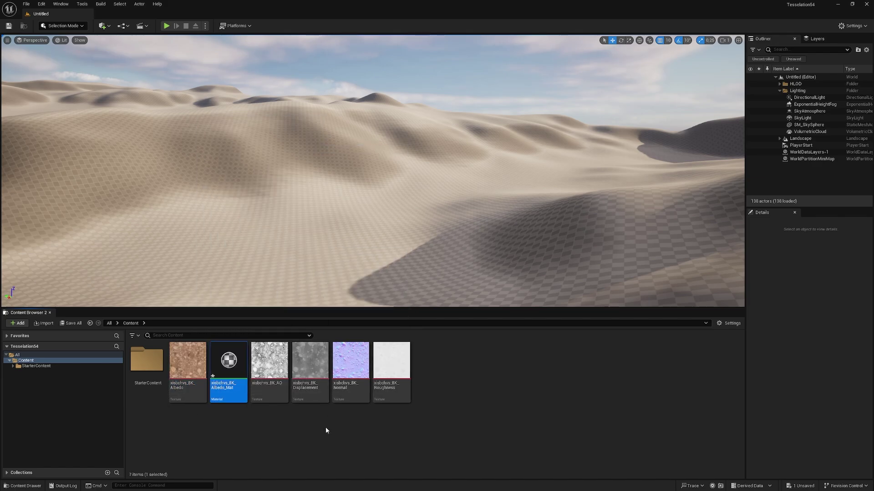
{"action": "double_click", "coordinate": [229, 370]}
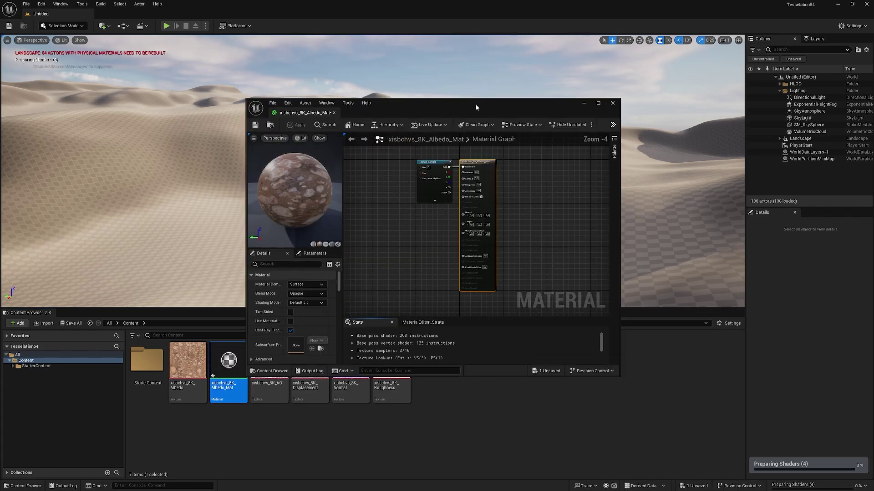
{"action": "left_click_drag", "start_coordinate": [474, 107], "coordinate": [606, 64]}
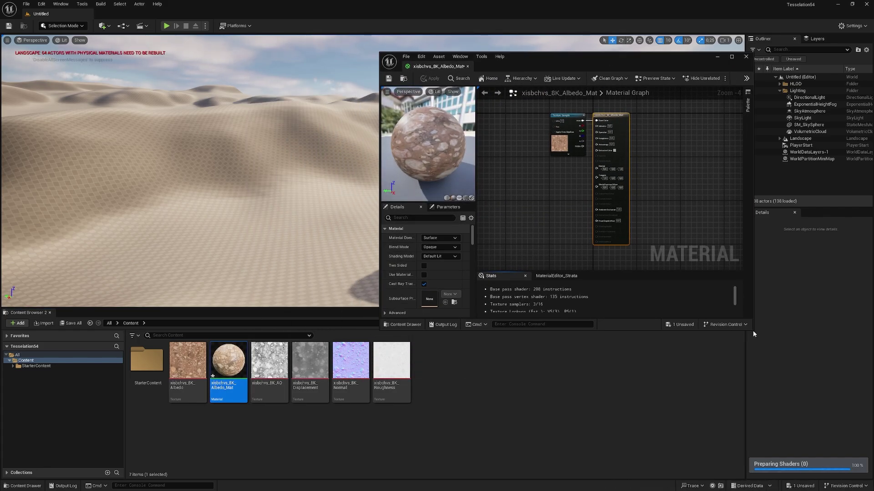
{"action": "left_click_drag", "start_coordinate": [752, 332], "coordinate": [849, 404]}
{"action": "left_click_drag", "start_coordinate": [519, 58], "coordinate": [551, 10]}
Step: Select the AO, Displacement, Normal and Roughness textures together
{"action": "left_click", "coordinate": [269, 365]}
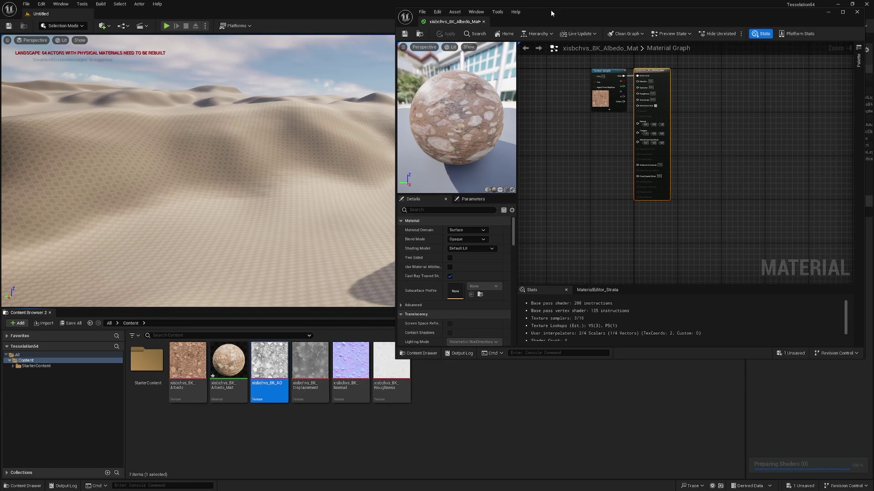
{"action": "left_click", "coordinate": [310, 362], "text": "ctrl"}
{"action": "left_click", "coordinate": [350, 361], "text": "ctrl"}
{"action": "left_click", "coordinate": [391, 361], "text": "ctrl"}
Step: Drop the four textures into the material graph, spread them out, and wire Normal into Normal
{"action": "left_click_drag", "start_coordinate": [282, 364], "coordinate": [559, 138]}
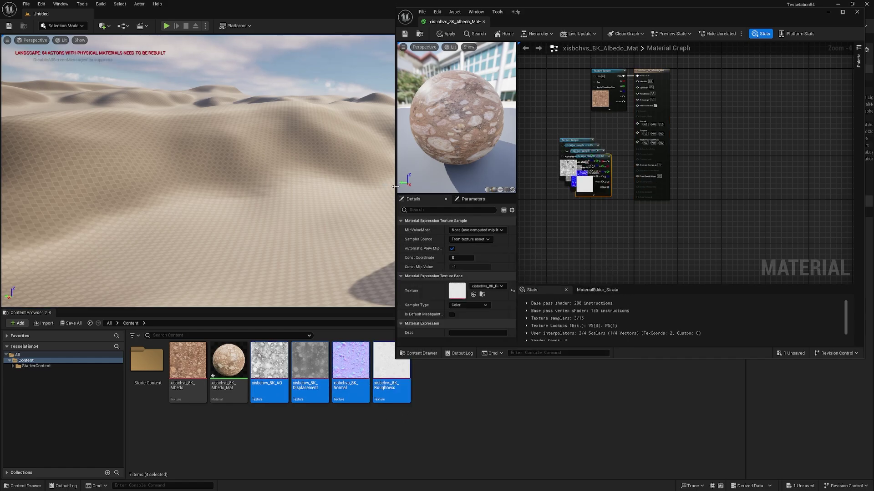
{"action": "left_click_drag", "start_coordinate": [395, 187], "coordinate": [265, 187]}
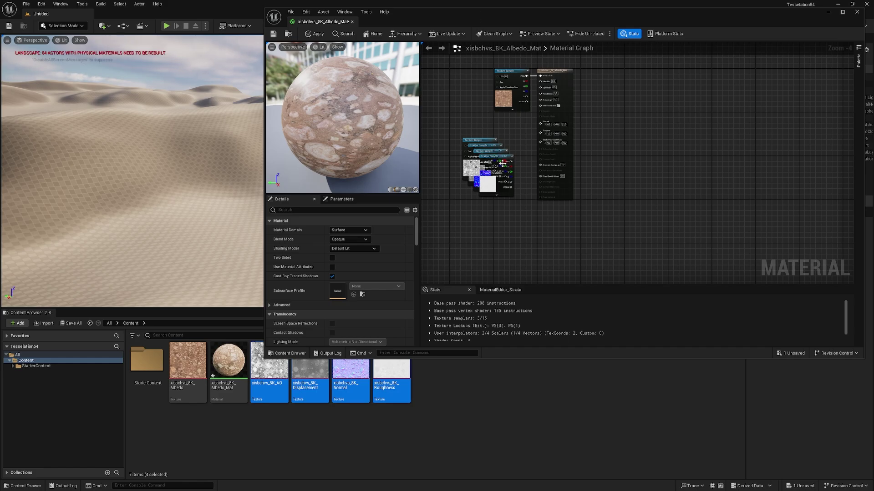
{"action": "scroll", "coordinate": [500, 159], "scroll_direction": "up", "scroll_amount": 4}
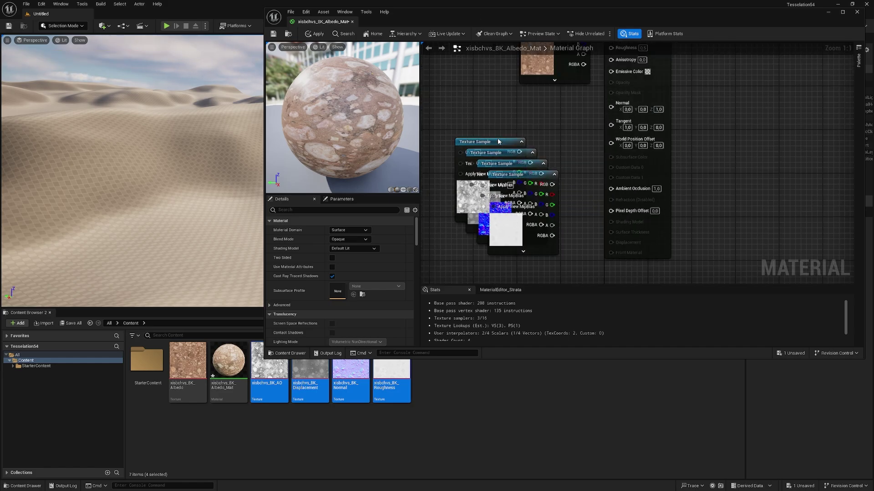
{"action": "left_click_drag", "start_coordinate": [509, 141], "coordinate": [479, 80]}
{"action": "left_click_drag", "start_coordinate": [520, 166], "coordinate": [552, 89]}
{"action": "scroll", "coordinate": [562, 102], "scroll_direction": "down", "scroll_amount": 2}
{"action": "left_click_drag", "start_coordinate": [541, 169], "coordinate": [573, 175]}
Step: Wire the Roughness and AO textures into the Roughness and Ambient Occlusion inputs
{"action": "right_click_drag", "start_coordinate": [573, 175], "coordinate": [595, 128]}
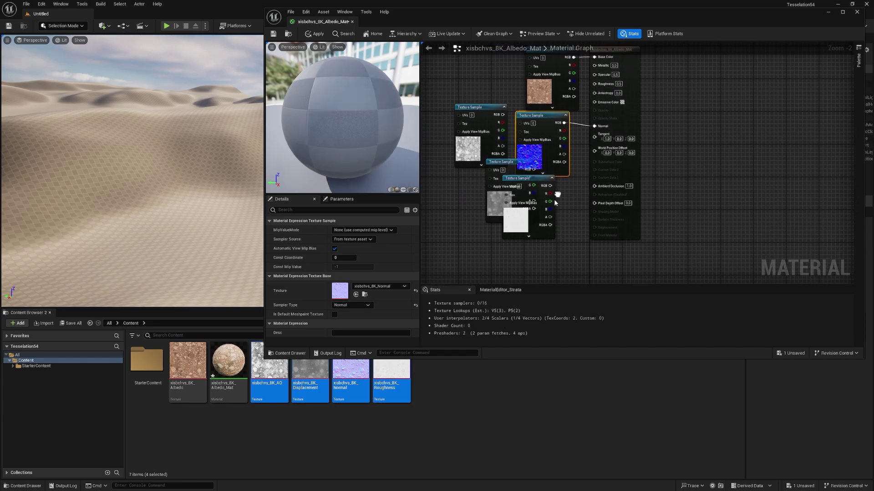
{"action": "left_click_drag", "start_coordinate": [523, 178], "coordinate": [594, 82]}
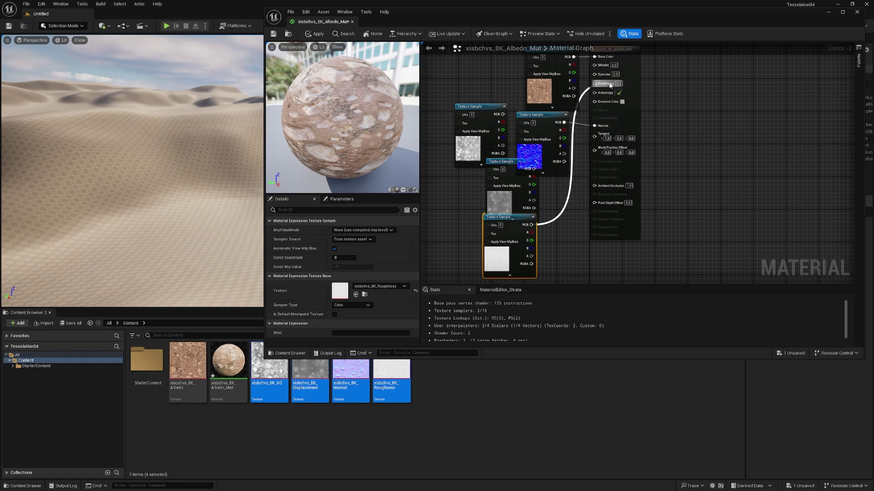
{"action": "left_click_drag", "start_coordinate": [494, 155], "coordinate": [477, 159]}
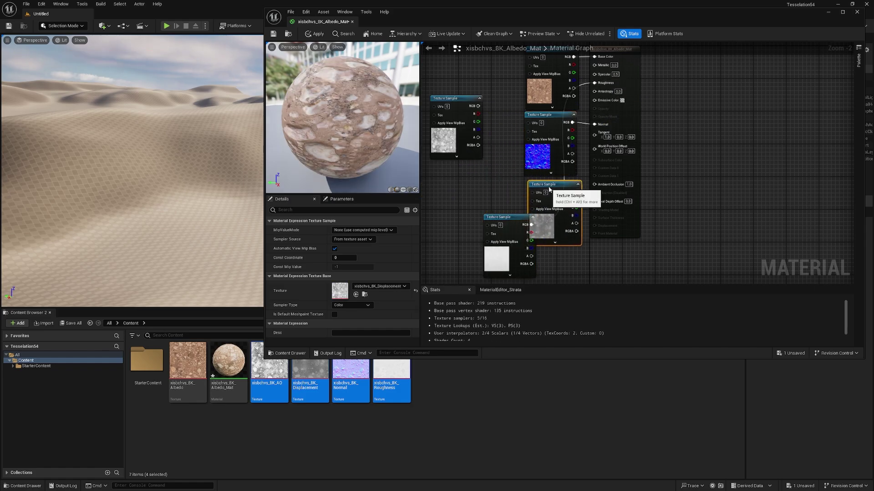
{"action": "left_click_drag", "start_coordinate": [535, 172], "coordinate": [503, 202]}
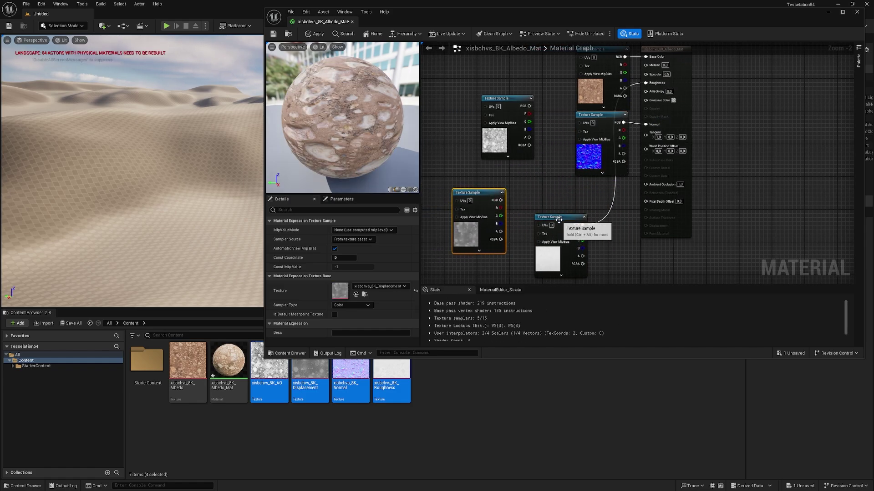
{"action": "left_click_drag", "start_coordinate": [566, 218], "coordinate": [606, 180]}
{"action": "left_click_drag", "start_coordinate": [505, 99], "coordinate": [509, 106]}
{"action": "left_click_drag", "start_coordinate": [534, 114], "coordinate": [645, 184]}
{"action": "left_click", "coordinate": [533, 215]}
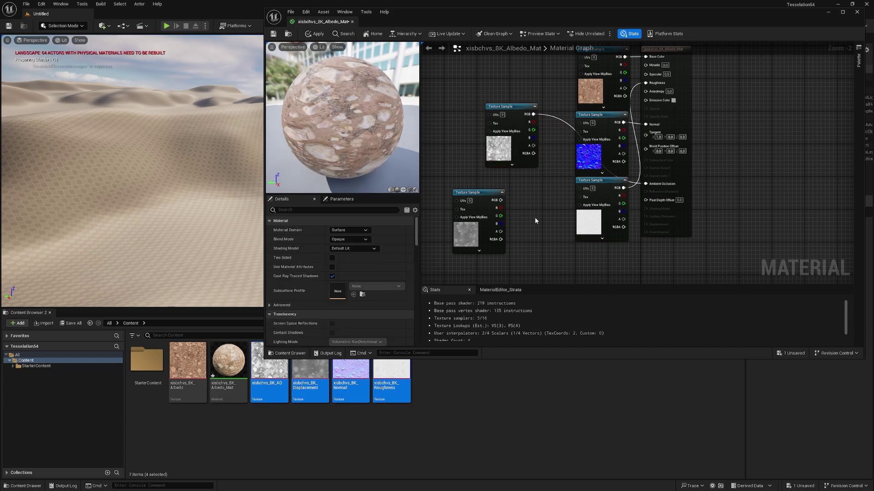
{"action": "left_click", "coordinate": [479, 195]}
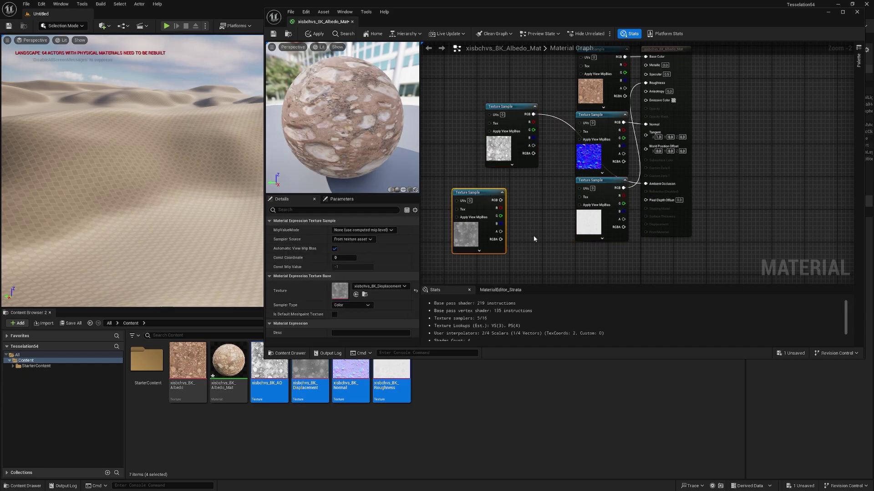
Step: Enable Nanite tessellation on the material and wire the Displacement texture into Displacement
{"action": "left_click", "coordinate": [685, 85]}
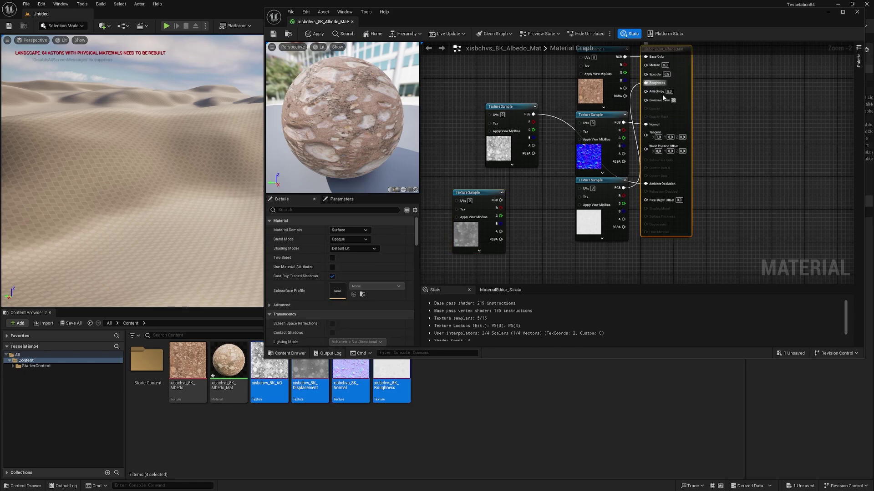
{"action": "scroll", "coordinate": [399, 250], "scroll_direction": "down", "scroll_amount": 5}
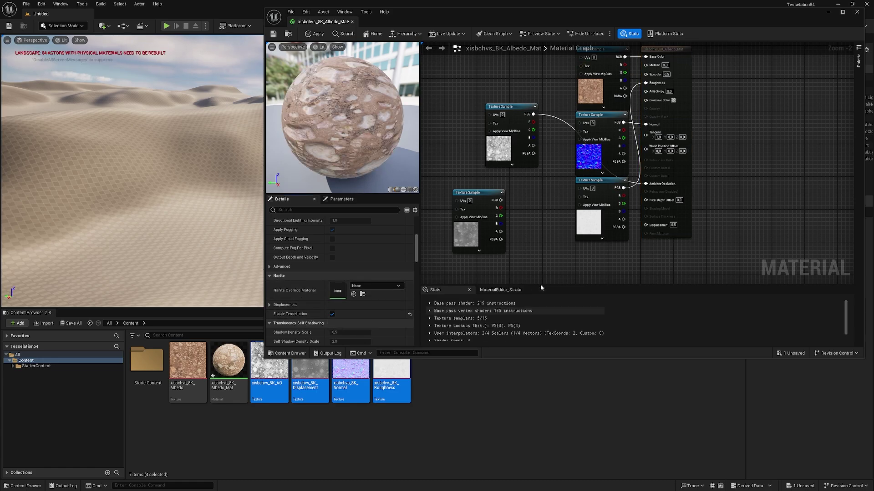
{"action": "left_click_drag", "start_coordinate": [501, 200], "coordinate": [647, 225]}
{"action": "left_click", "coordinate": [592, 181]}
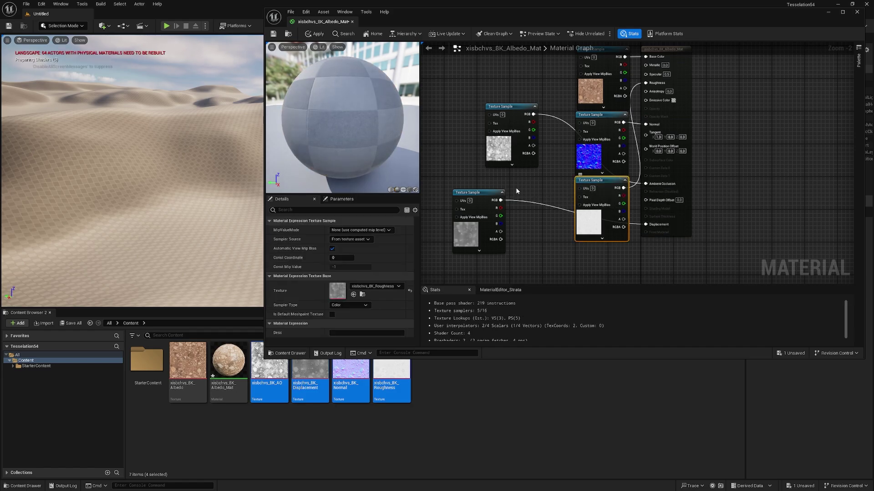
{"action": "left_click_drag", "start_coordinate": [482, 197], "coordinate": [524, 233]}
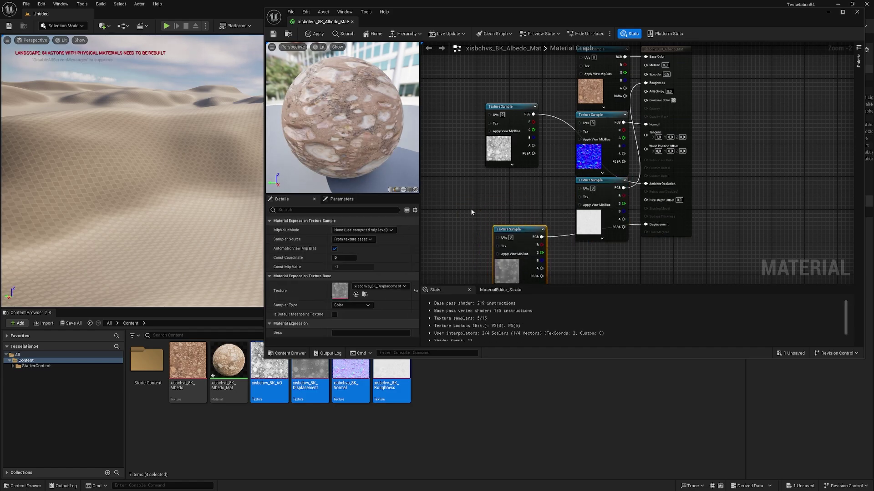
Step: Apply and save the material, then recentre the graph and deselect all nodes
{"action": "left_click", "coordinate": [315, 34]}
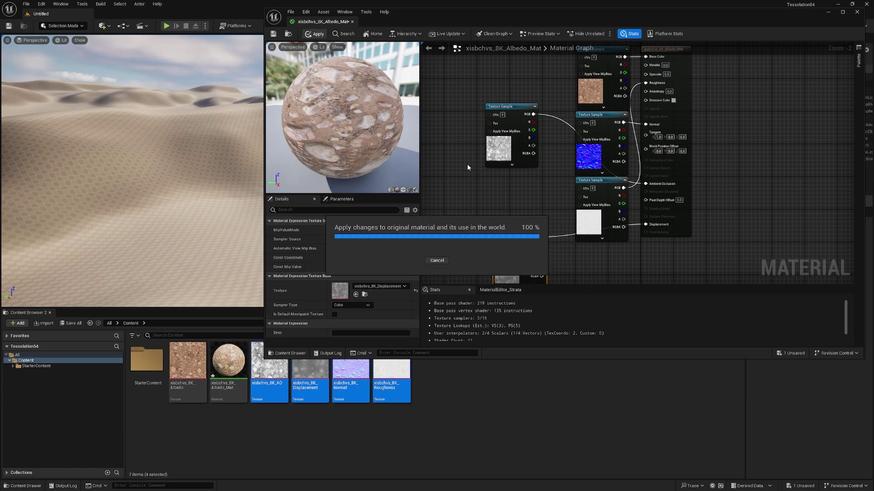
{"action": "left_click", "coordinate": [273, 33]}
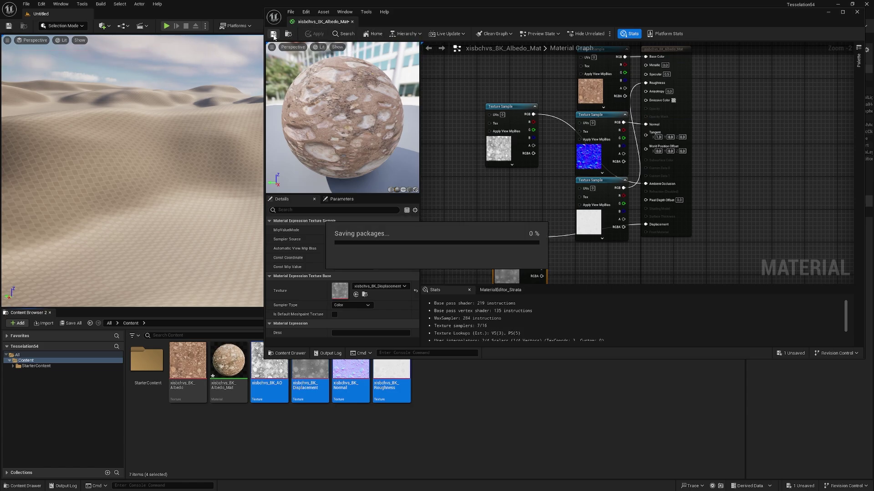
{"action": "right_click_drag", "start_coordinate": [490, 141], "coordinate": [514, 178]}
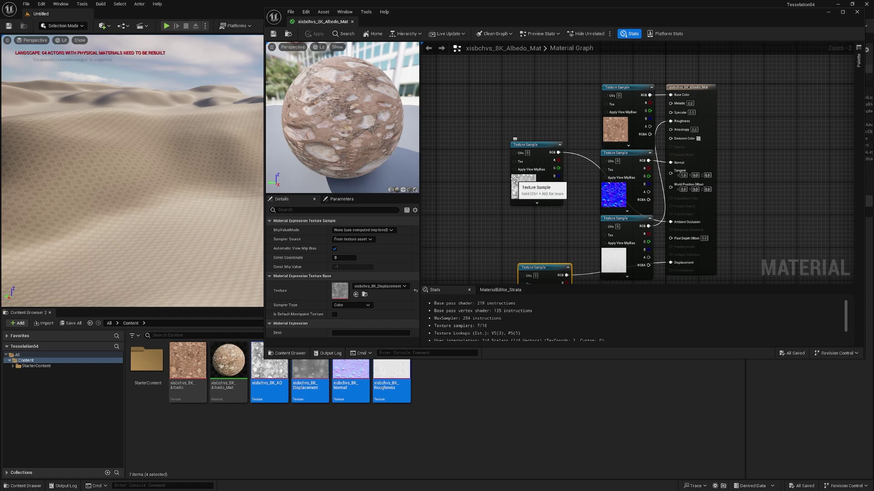
{"action": "right_click_drag", "start_coordinate": [485, 182], "coordinate": [523, 181]}
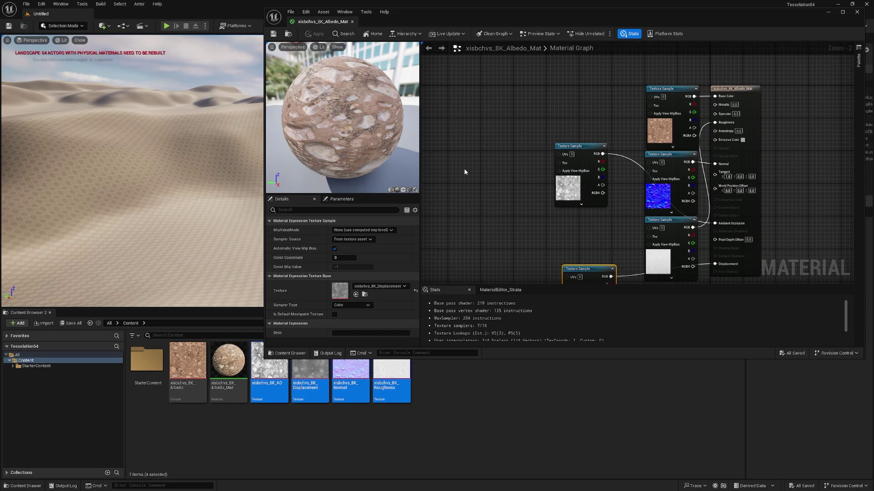
{"action": "left_click", "coordinate": [444, 174]}
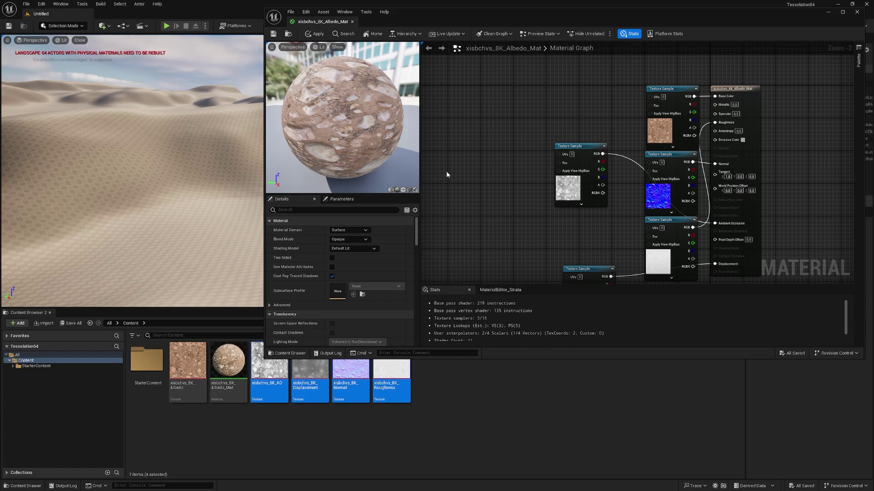
{"action": "scroll", "coordinate": [457, 182], "scroll_direction": "down", "scroll_amount": 1}
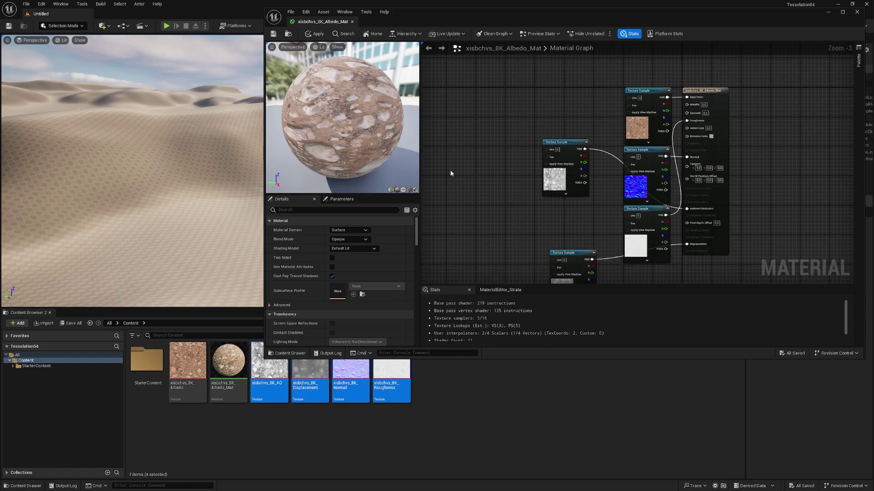
Step: Add a TextureCoordinate node and wire it into the UVs of all four texture samples
{"action": "right_click", "coordinate": [450, 171]}
{"action": "type", "text": "texturec"}
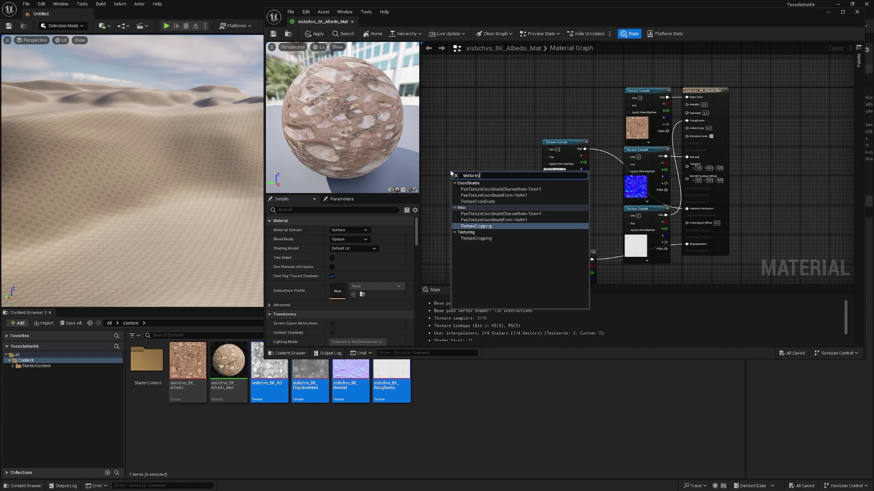
{"action": "key", "text": "Up"}
{"action": "key", "text": "Up"}
{"action": "key", "text": "Up"}
{"action": "key", "text": "Return"}
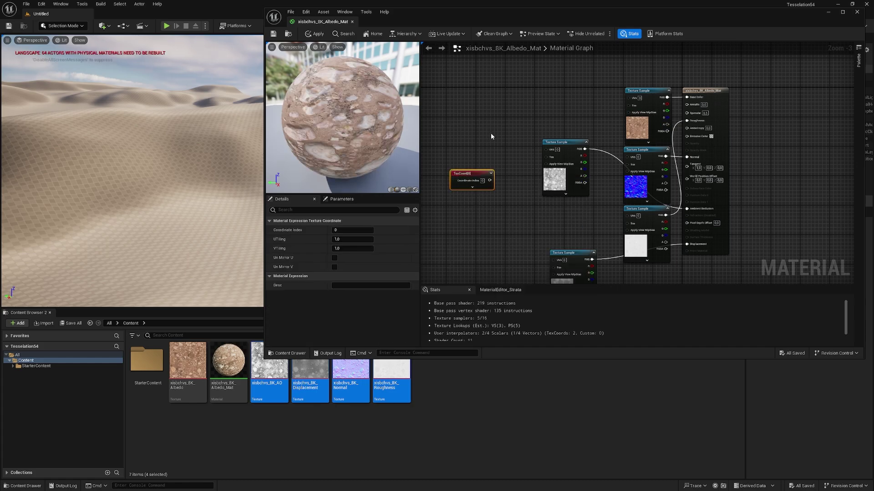
{"action": "left_click_drag", "start_coordinate": [628, 97], "coordinate": [546, 148]}
{"action": "left_click_drag", "start_coordinate": [490, 181], "coordinate": [631, 158]}
{"action": "left_click_drag", "start_coordinate": [628, 215], "coordinate": [490, 181]}
{"action": "left_click_drag", "start_coordinate": [553, 260], "coordinate": [489, 181]}
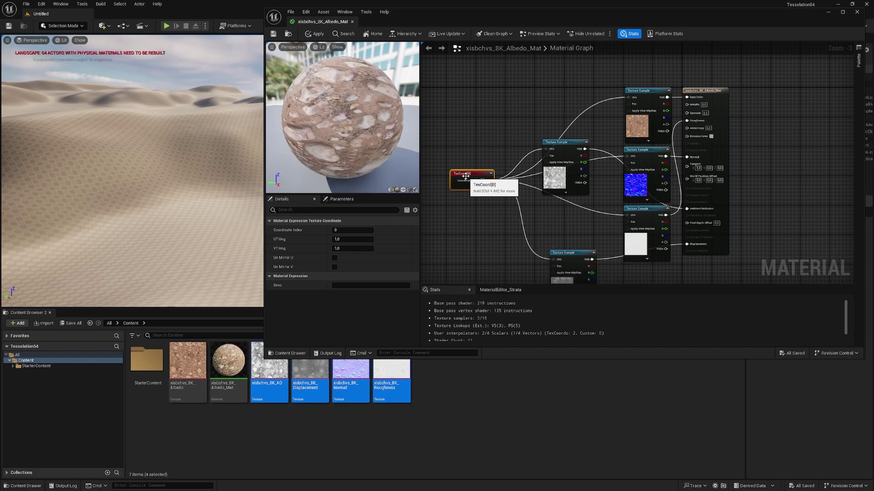
Step: Set the TexCoord U and V tiling to 0.2 and apply the material
{"action": "left_click", "coordinate": [352, 239]}
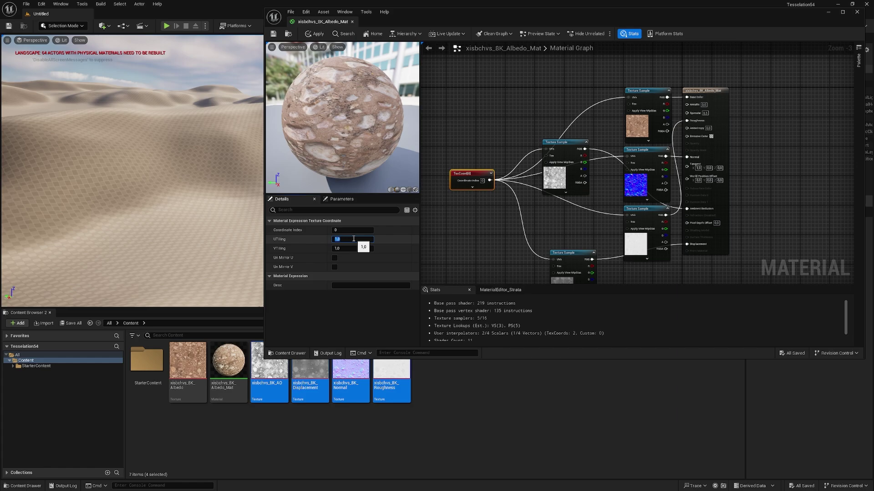
{"action": "type", "text": ",2"}
{"action": "key", "text": "Tab"}
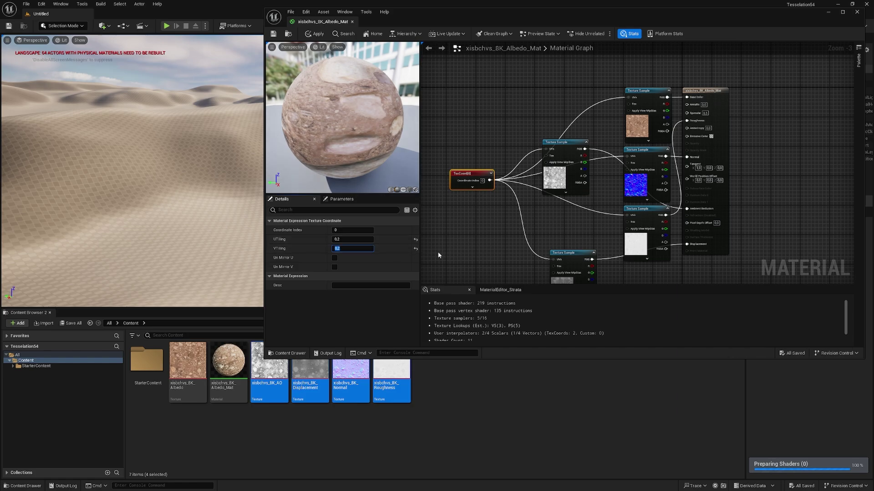
{"action": "left_click", "coordinate": [456, 219]}
{"action": "left_click", "coordinate": [313, 36]}
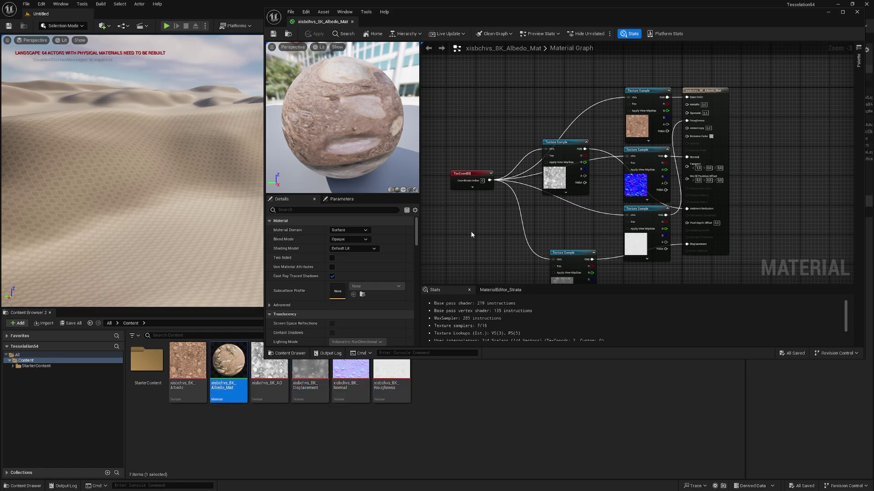
Step: Move the result node aside, set Nanite Displacement Magnitude from 4.0 to 0.2, and apply
{"action": "right_click_drag", "start_coordinate": [761, 126], "coordinate": [733, 102]}
{"action": "scroll", "coordinate": [734, 113], "scroll_direction": "down", "scroll_amount": 1}
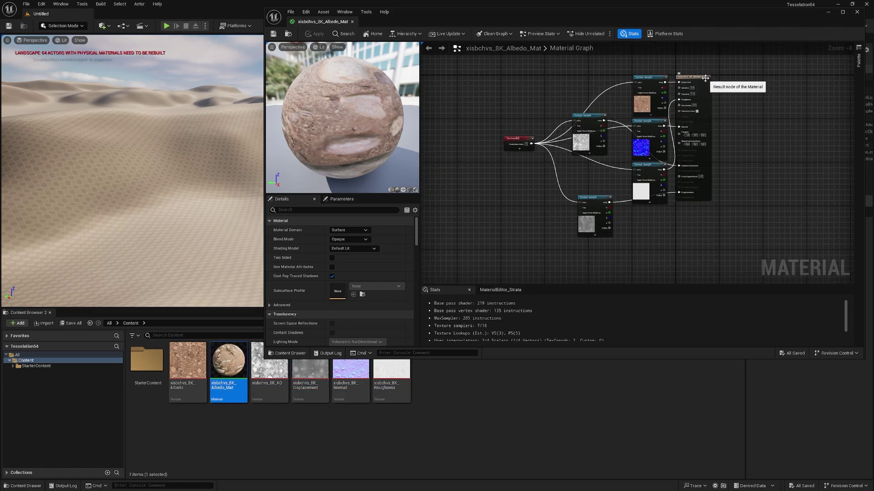
{"action": "left_click_drag", "start_coordinate": [705, 78], "coordinate": [715, 78]}
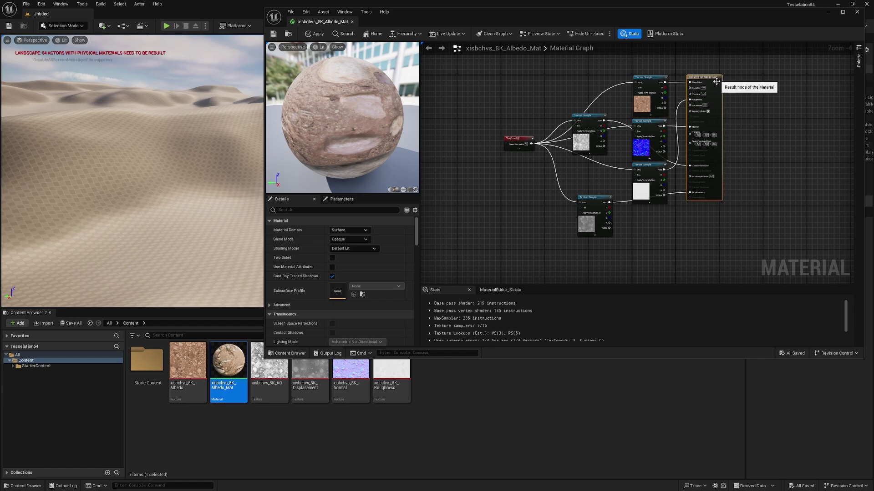
{"action": "left_click_drag", "start_coordinate": [415, 240], "coordinate": [416, 252]}
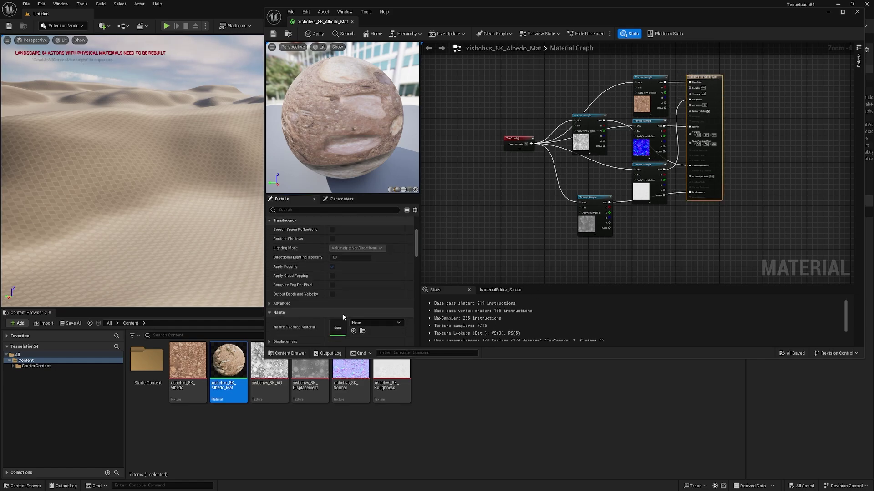
{"action": "scroll", "coordinate": [364, 282], "scroll_direction": "down", "scroll_amount": 2}
{"action": "left_click", "coordinate": [269, 288]}
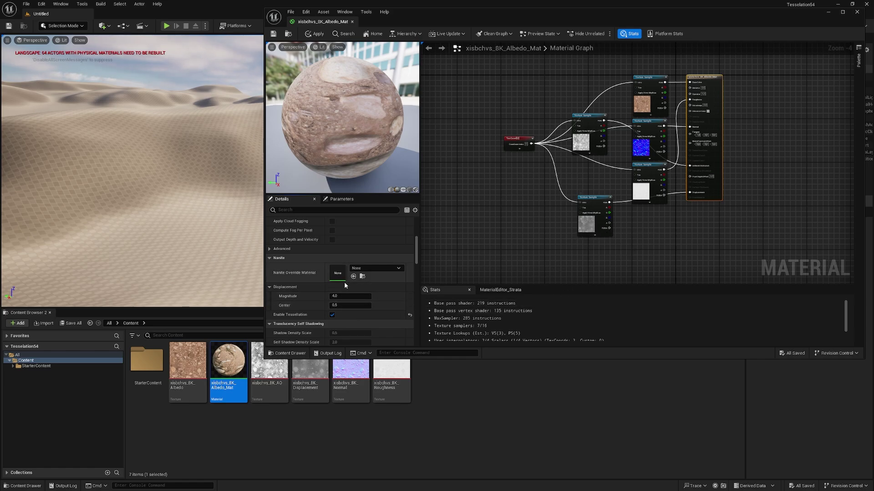
{"action": "left_click", "coordinate": [345, 297]}
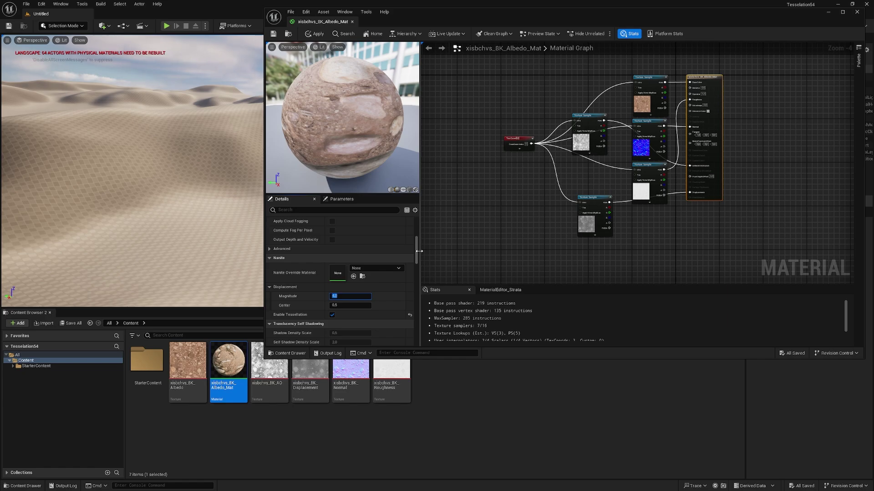
{"action": "key", "text": "Return"}
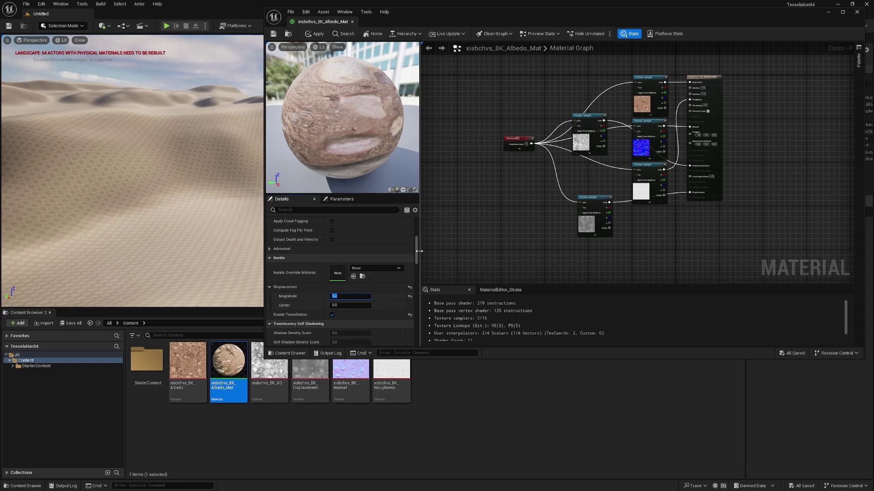
{"action": "left_click", "coordinate": [313, 34]}
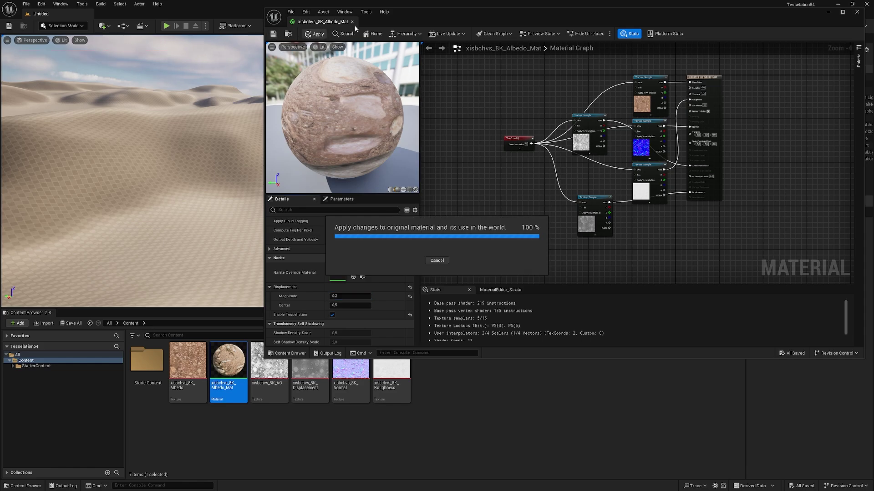
Step: Assign xisbchvs_8K_Albedo_Mat as the Landscape's Landscape Material
{"action": "left_click", "coordinate": [829, 14]}
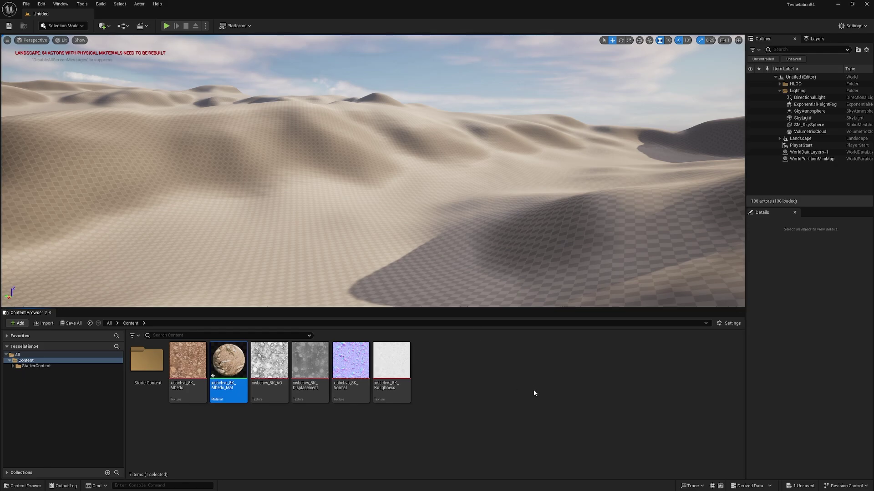
{"action": "right_click_drag", "start_coordinate": [324, 206], "coordinate": [531, 197]}
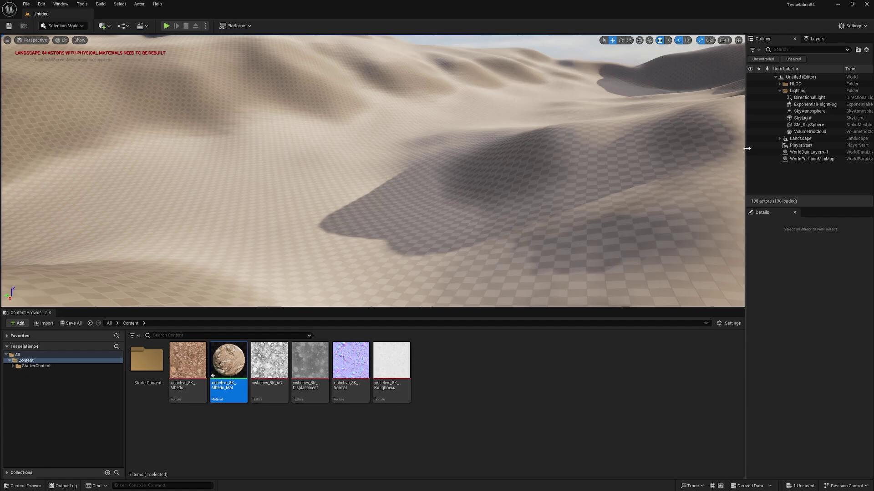
{"action": "left_click", "coordinate": [799, 139]}
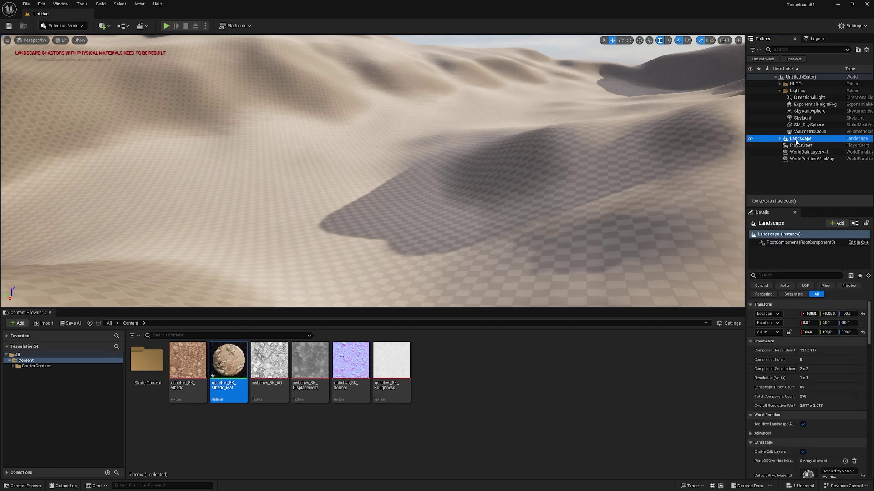
{"action": "left_click_drag", "start_coordinate": [868, 318], "coordinate": [866, 343]}
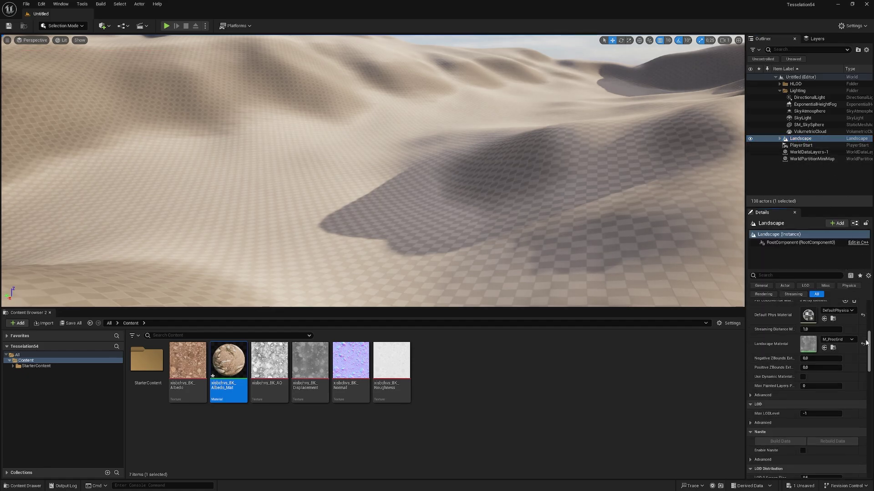
{"action": "left_click_drag", "start_coordinate": [228, 361], "coordinate": [811, 342]}
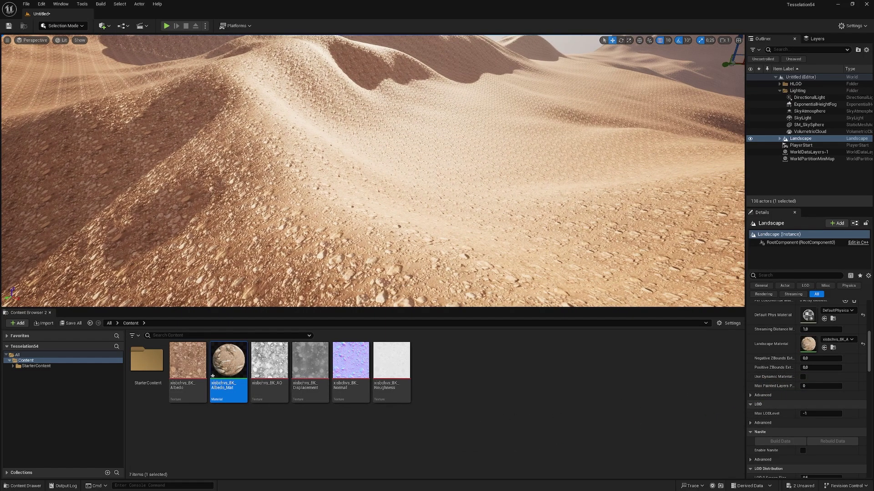
{"action": "right_click_drag", "start_coordinate": [592, 264], "coordinate": [605, 266]}
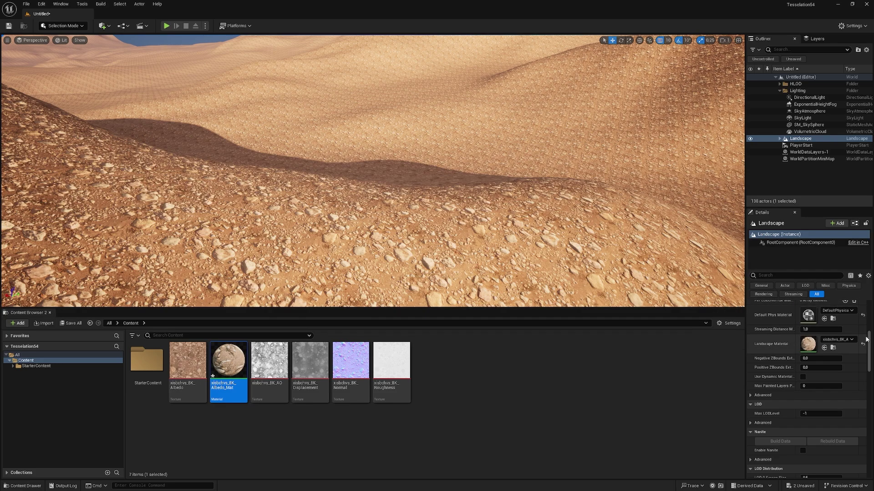
{"action": "scroll", "coordinate": [871, 345], "scroll_direction": "down", "scroll_amount": 5}
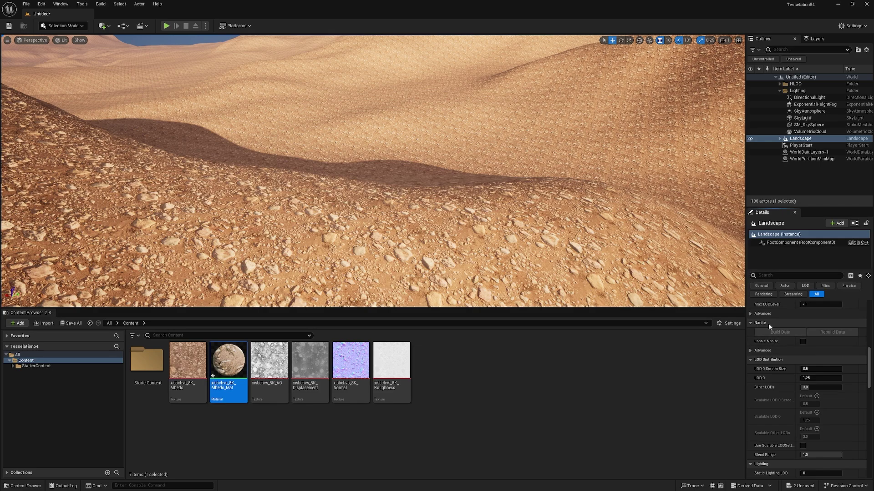
Step: Tick Enable Nanite on the Landscape, build its Nanite data, and inspect the raised rocks
{"action": "left_click", "coordinate": [803, 341]}
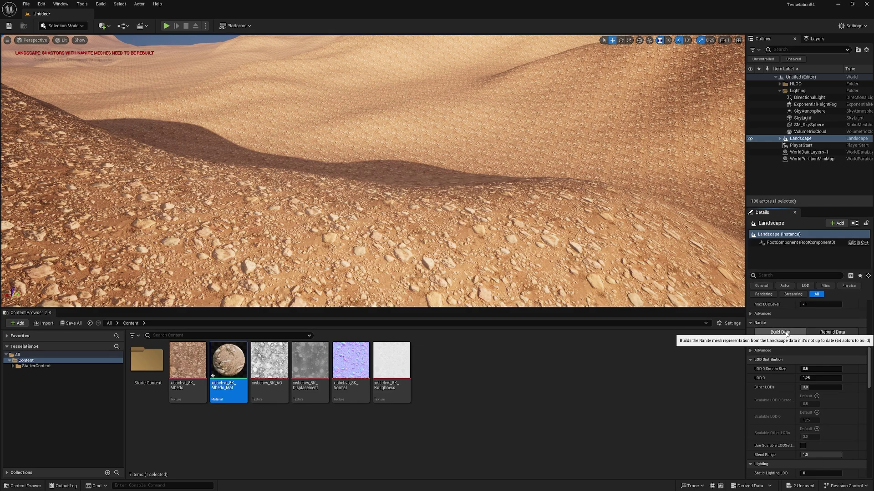
{"action": "left_click", "coordinate": [780, 333]}
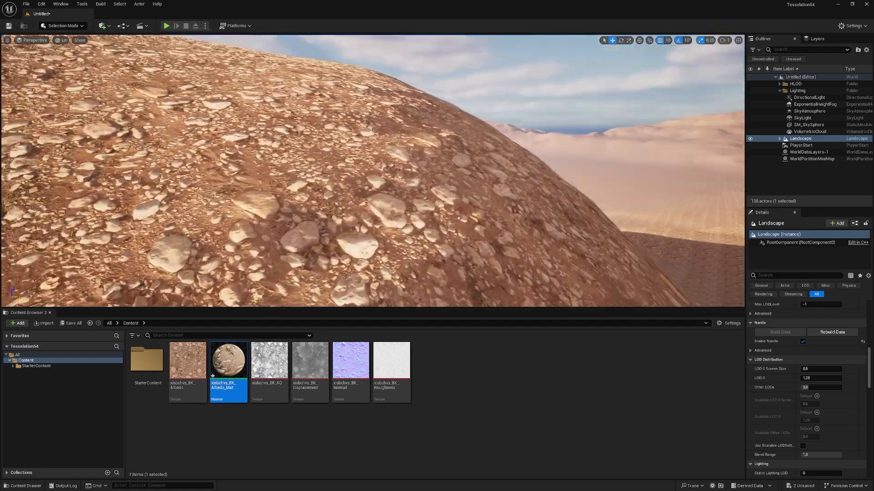
{"action": "right_click_drag", "start_coordinate": [373, 170], "coordinate": [344, 183]}
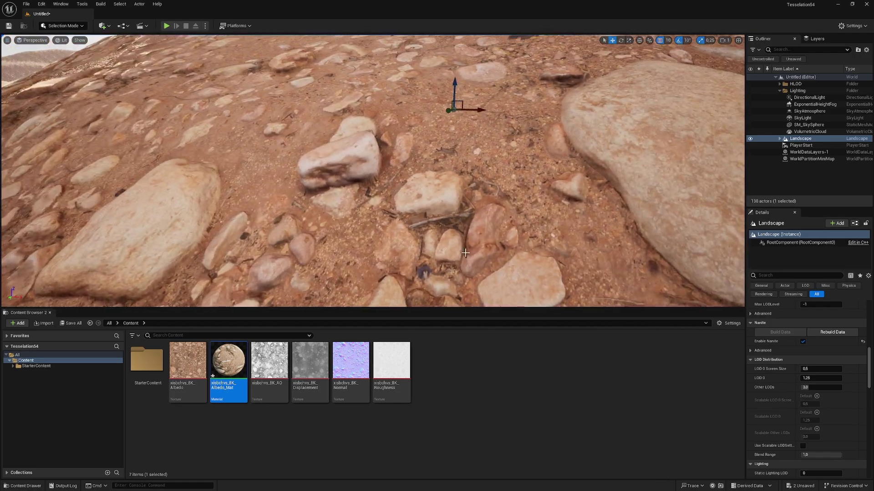
{"action": "left_click", "coordinate": [353, 187]}
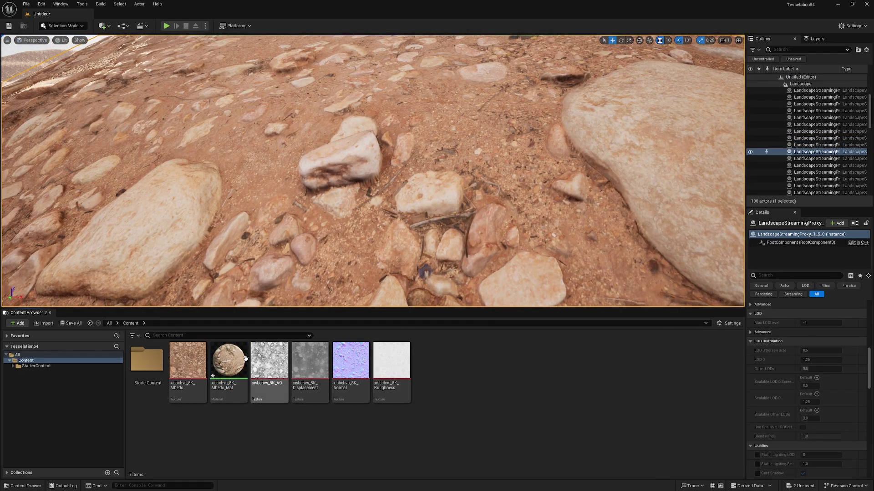
Step: Change Albedo_Mat's Displacement Magnitude from 0.2 to 1.0 and apply it
{"action": "double_click", "coordinate": [232, 363]}
{"action": "left_click", "coordinate": [350, 296]}
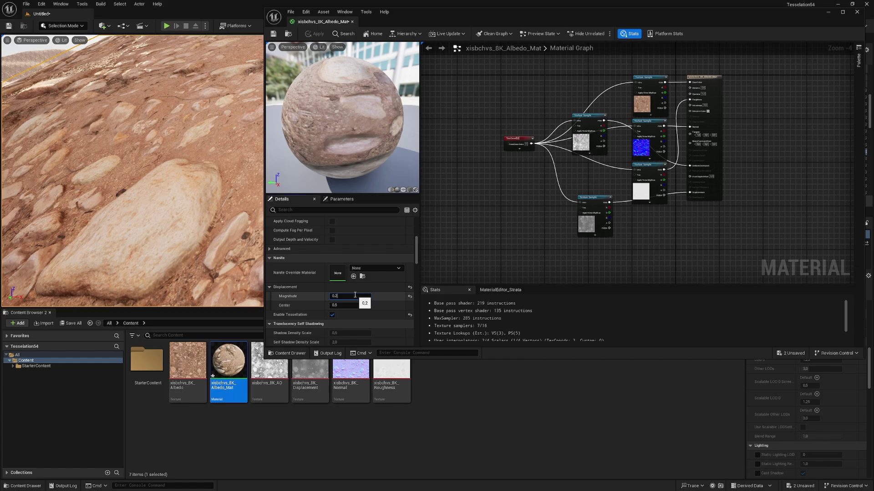
{"action": "type", "text": "1"}
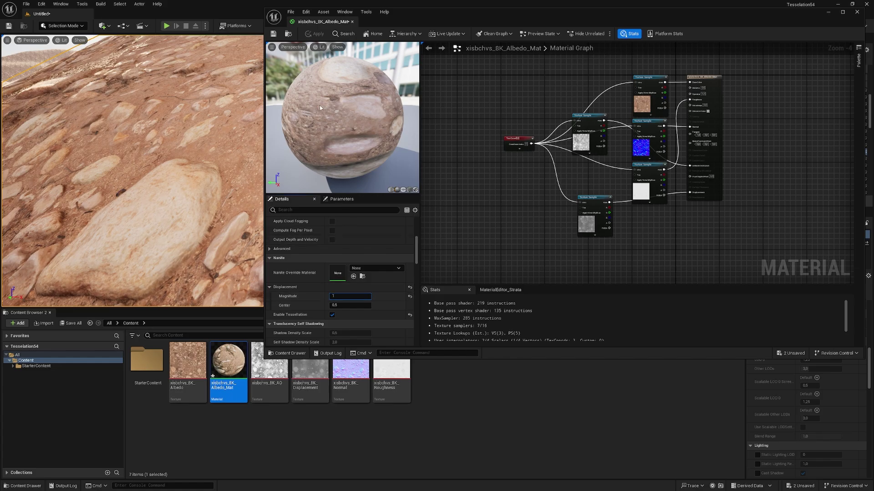
{"action": "left_click", "coordinate": [480, 185]}
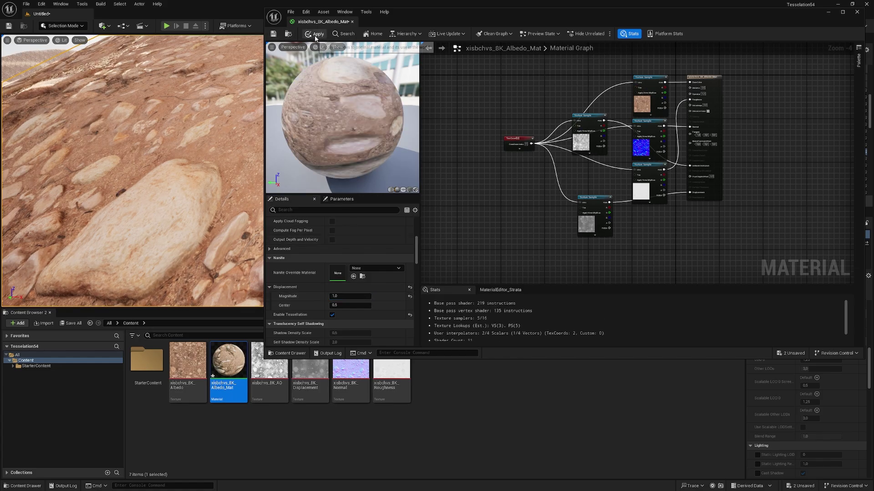